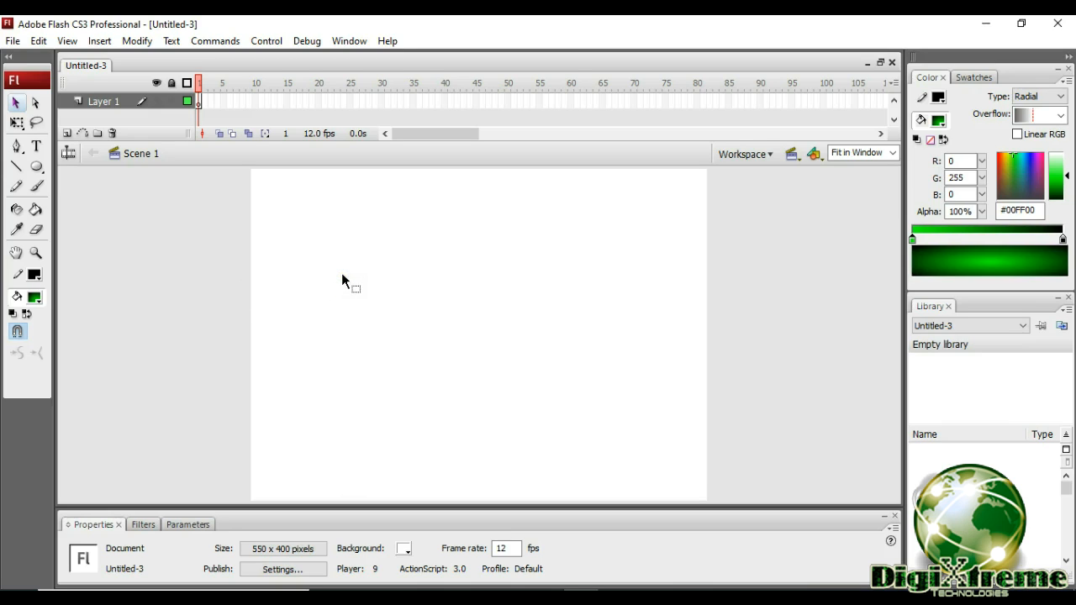
# Draw a circle near the left edge of the stage with the Oval tool and fill it with solid blue #0033FF.
pyautogui.click(37, 168)
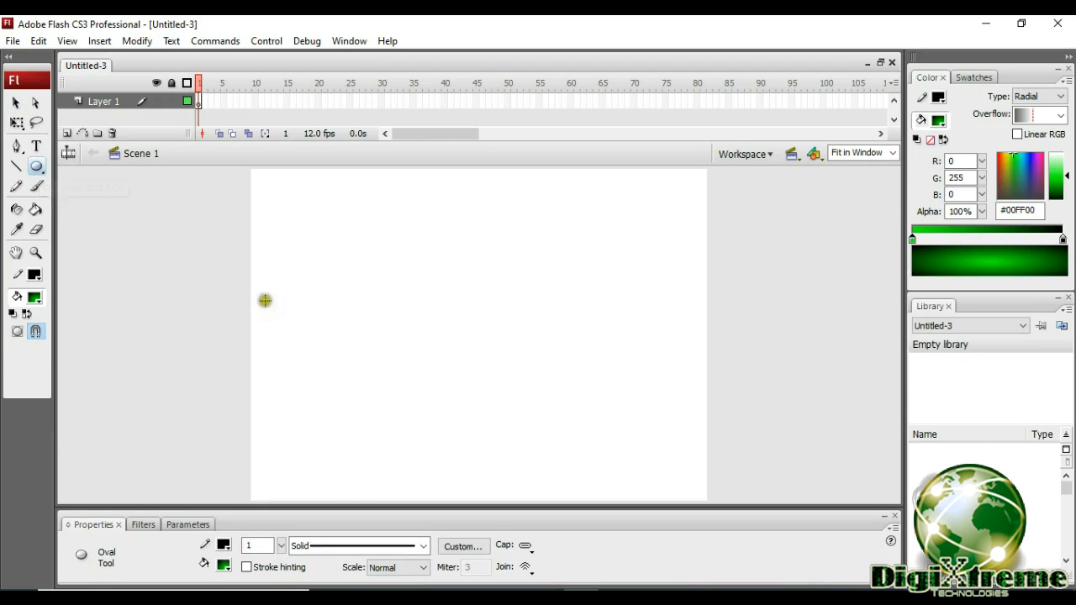
pyautogui.moveTo(265, 292); pyautogui.dragTo(349, 374)
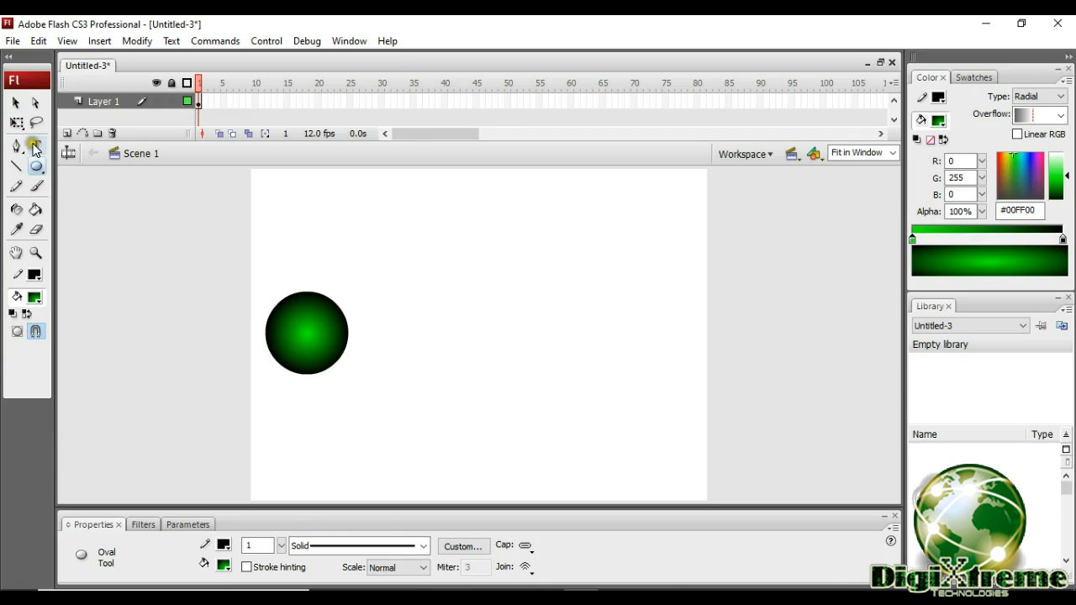
pyautogui.click(36, 209)
pyautogui.click(224, 564)
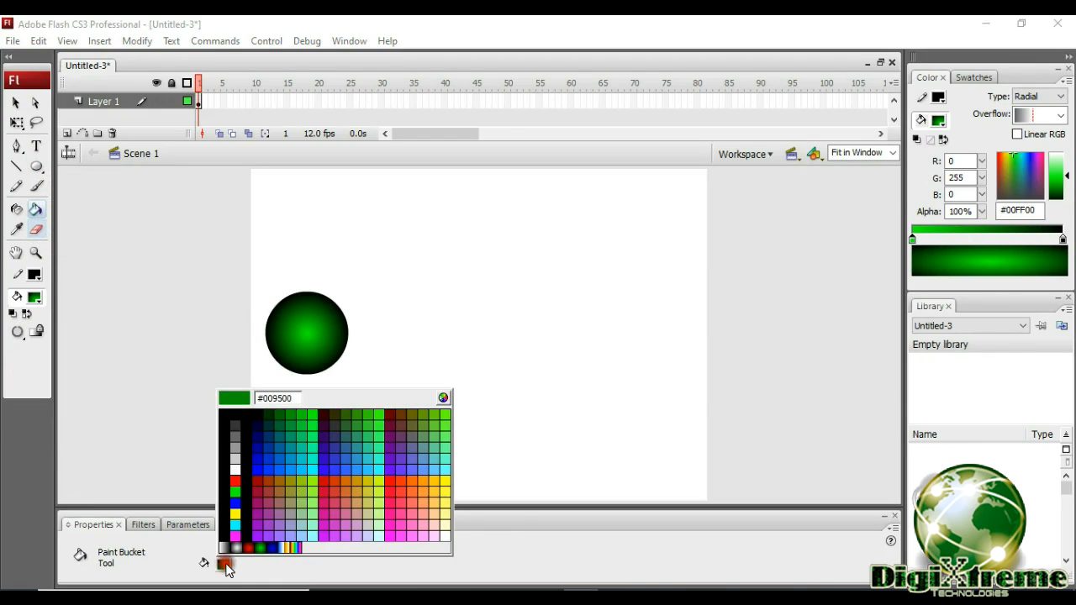
pyautogui.click(276, 466)
pyautogui.click(300, 322)
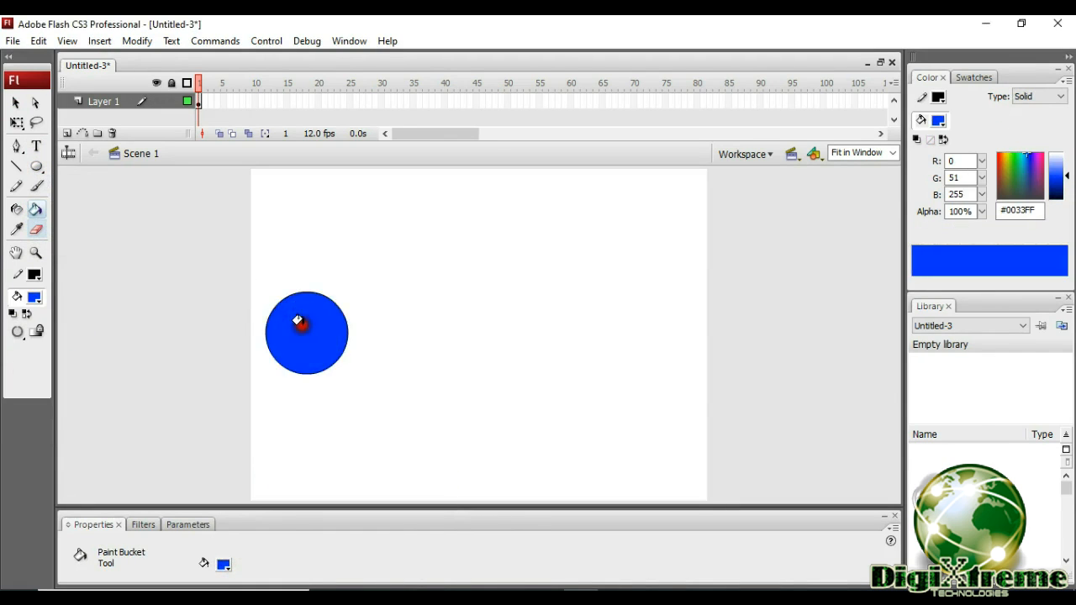
pyautogui.click(16, 102)
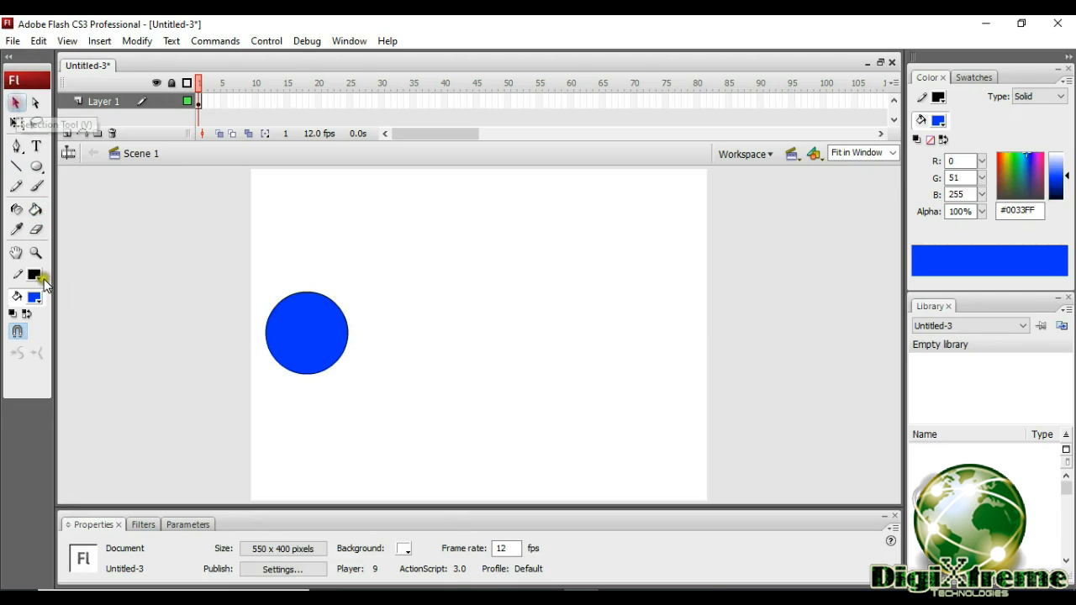
pyautogui.click(36, 166)
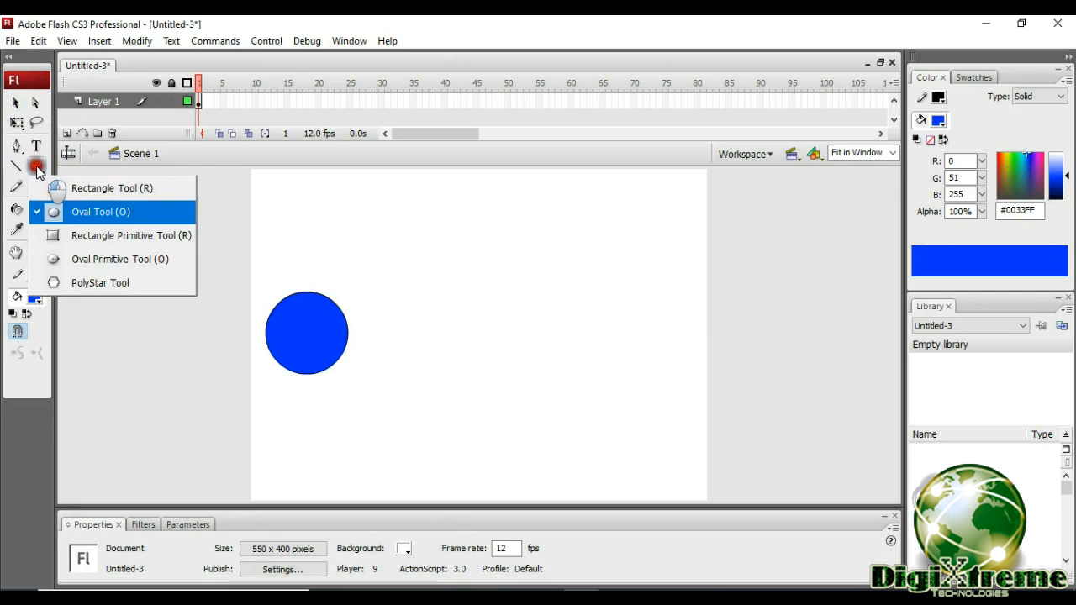
pyautogui.click(154, 377)
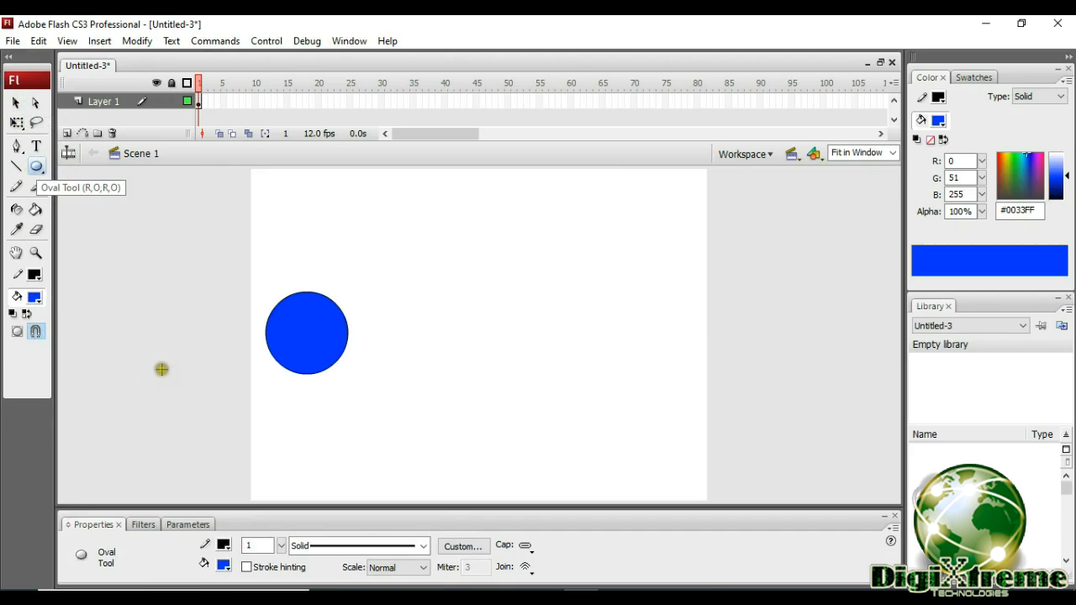
pyautogui.click(16, 102)
pyautogui.doubleClick(320, 328)
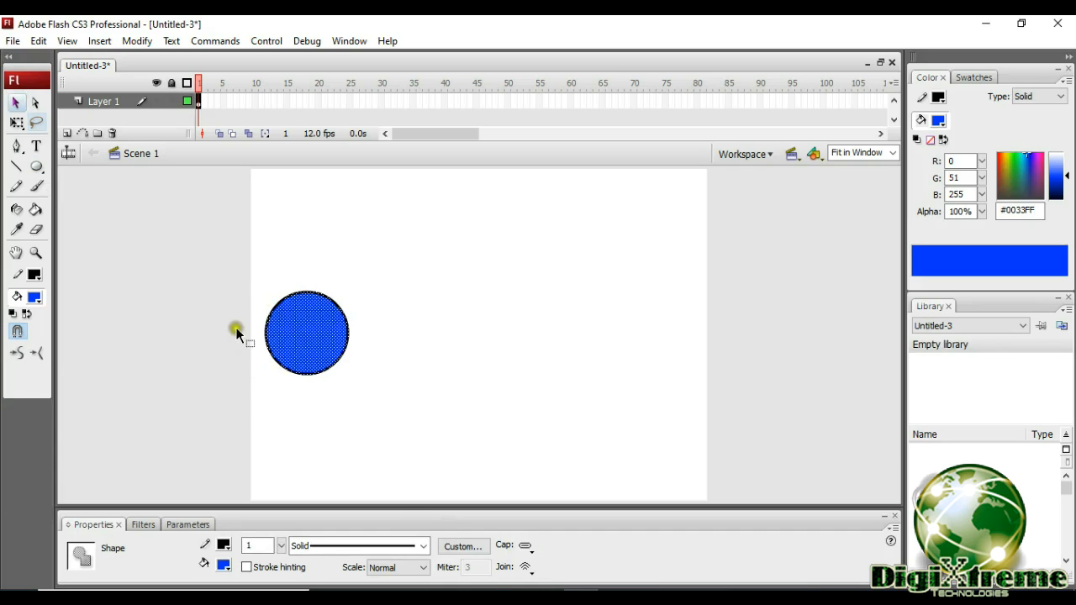
pyautogui.click(209, 300)
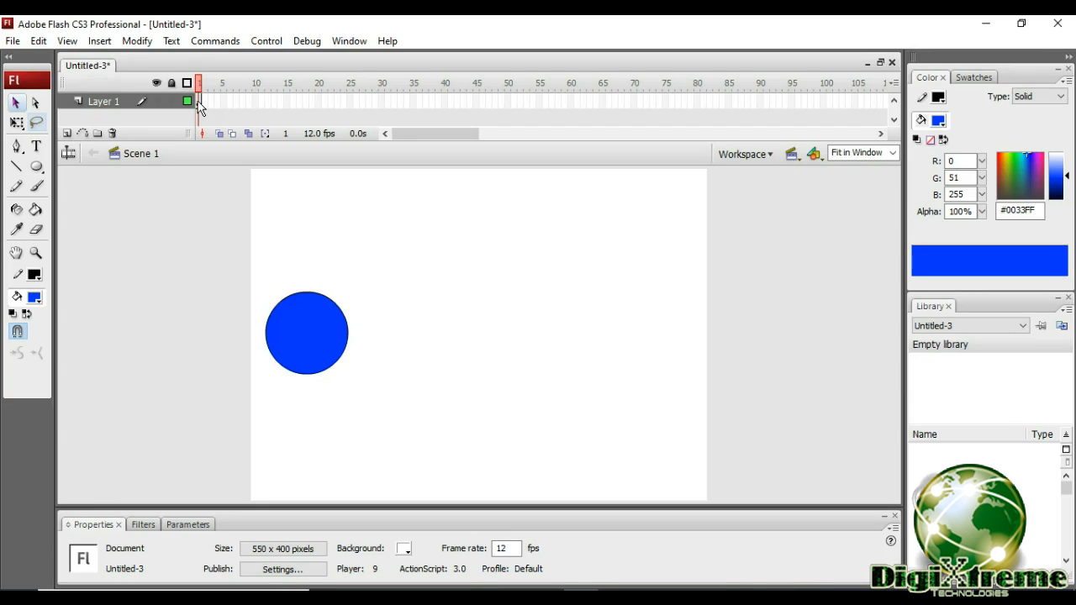
# Insert a blank keyframe at frame 40 of Layer 1 and compare it with frame 1.
pyautogui.click(444, 100)
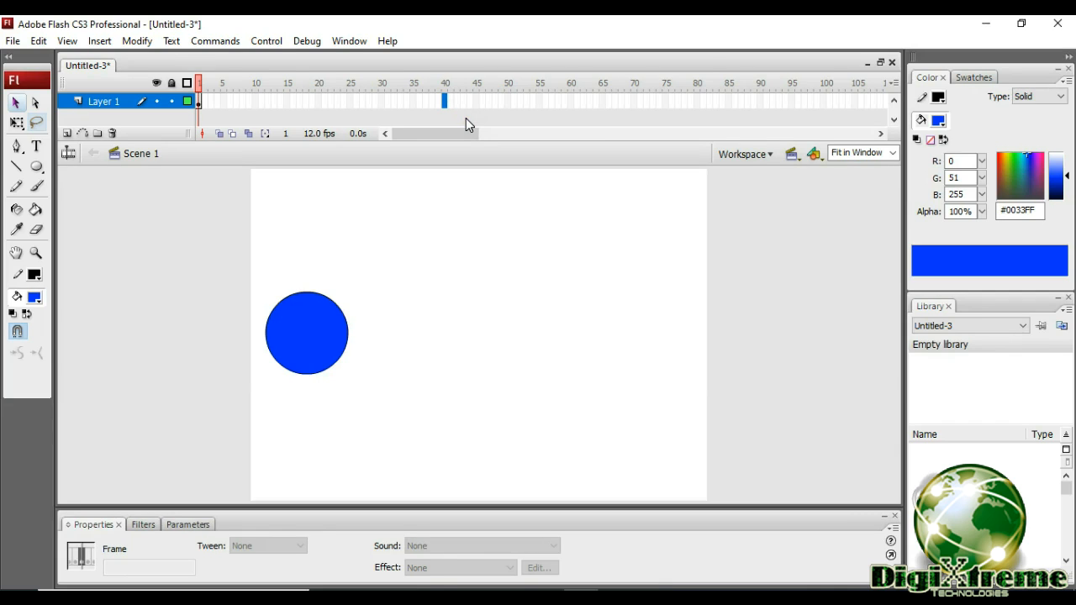
pyautogui.press('F7')
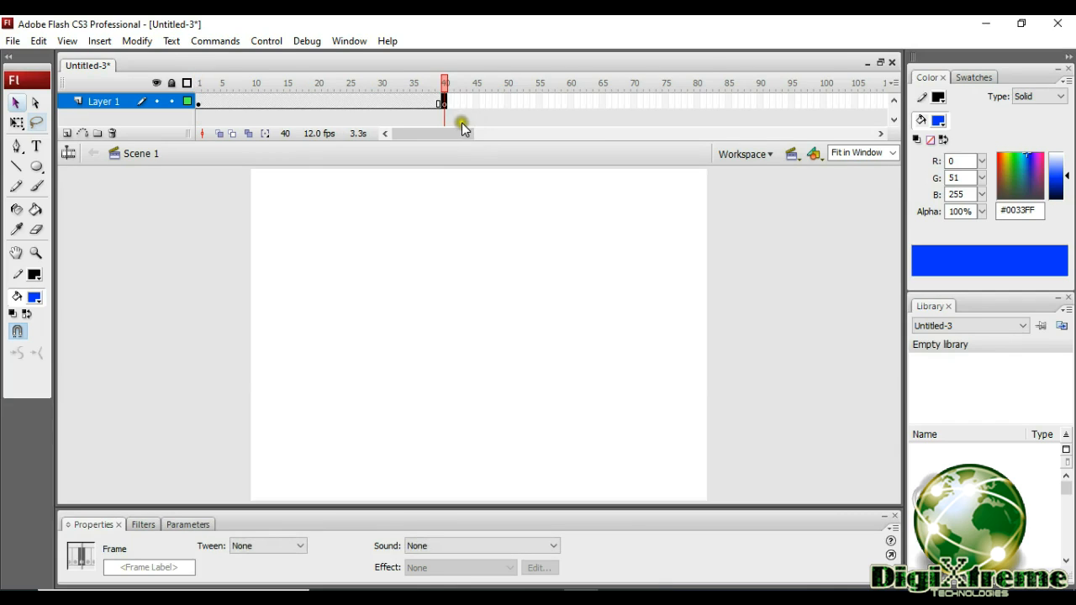
pyautogui.click(199, 101)
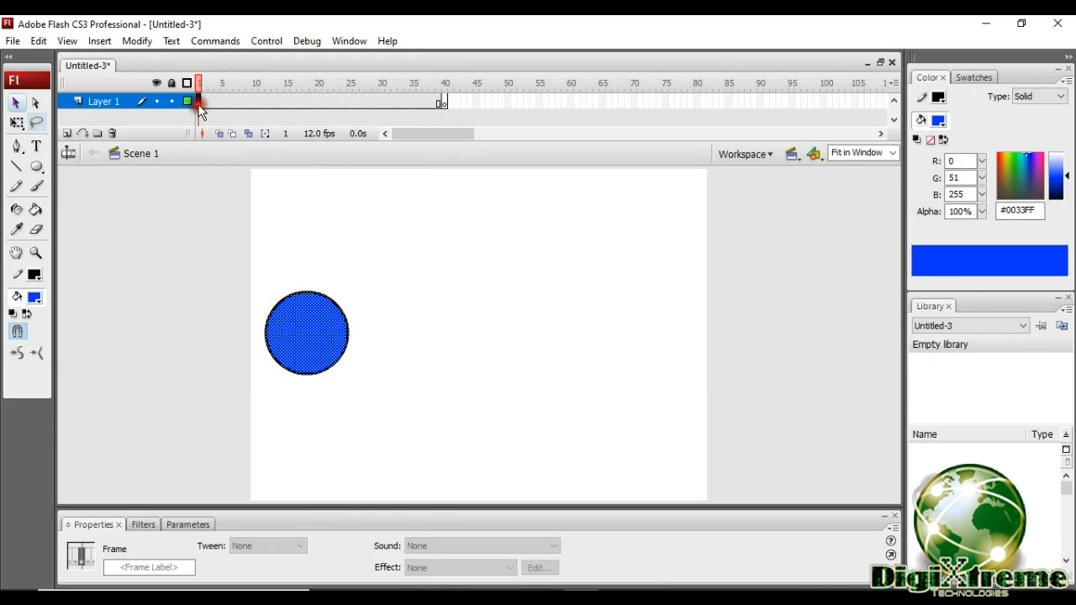
pyautogui.click(444, 101)
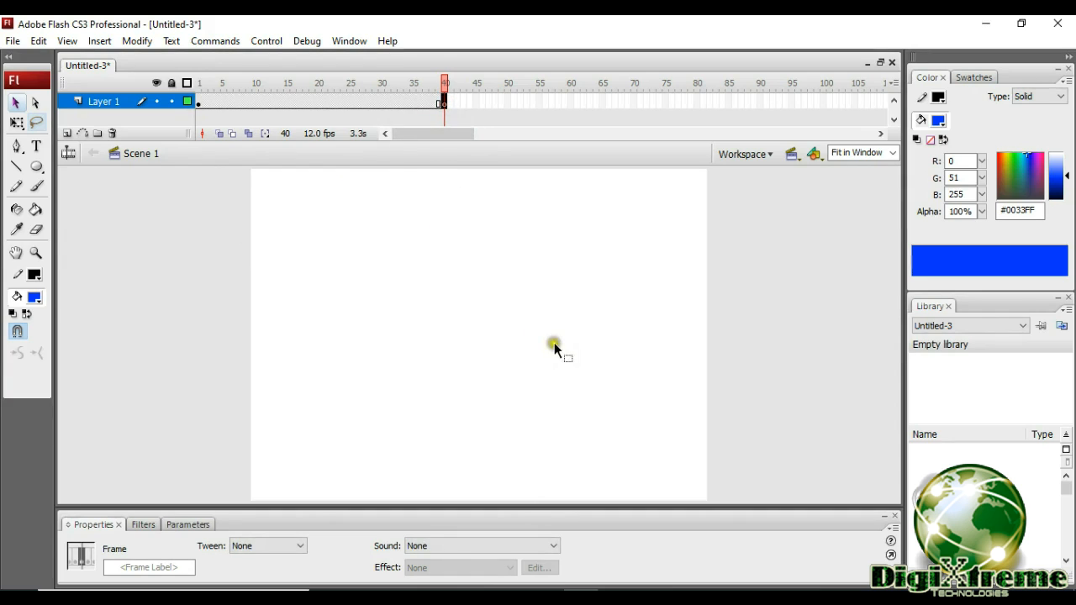
# Draw a blue rectangle with the Rectangle tool on the right part of the stage in the frame 40 keyframe.
pyautogui.click(429, 101)
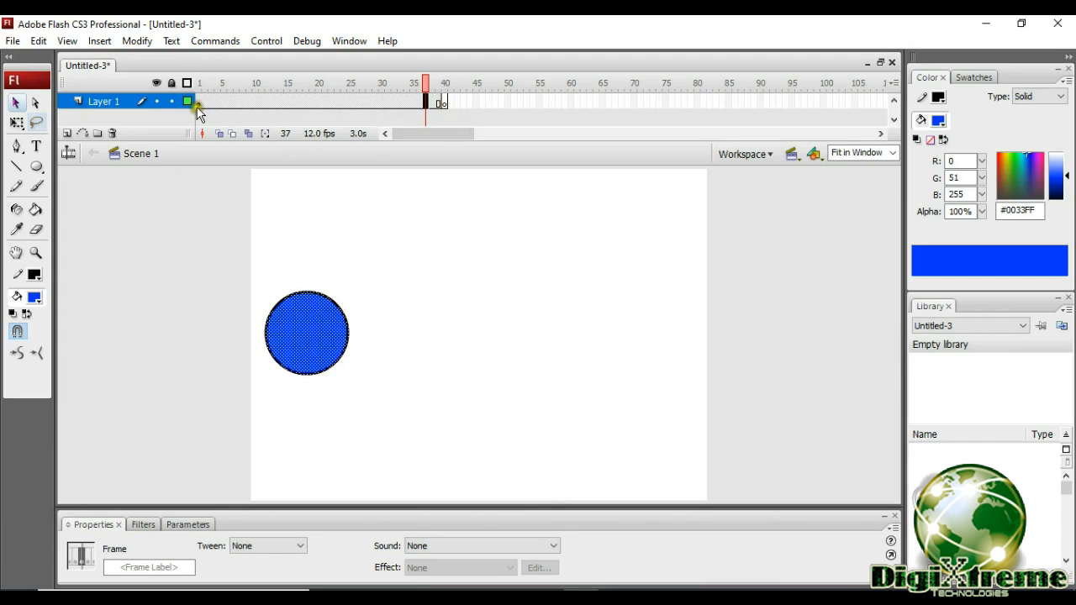
pyautogui.click(445, 94)
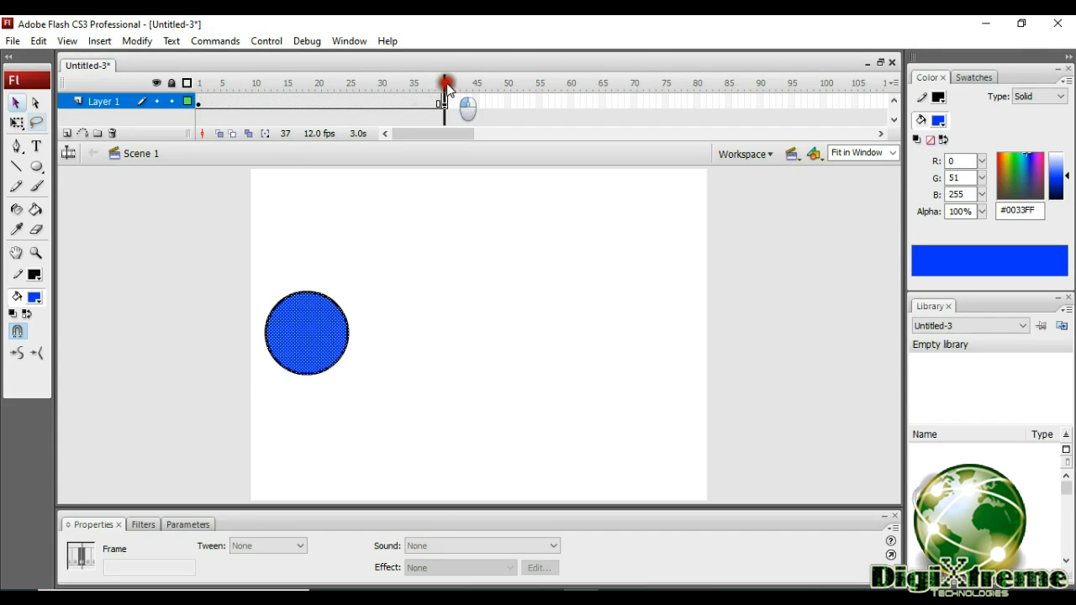
pyautogui.click(445, 103)
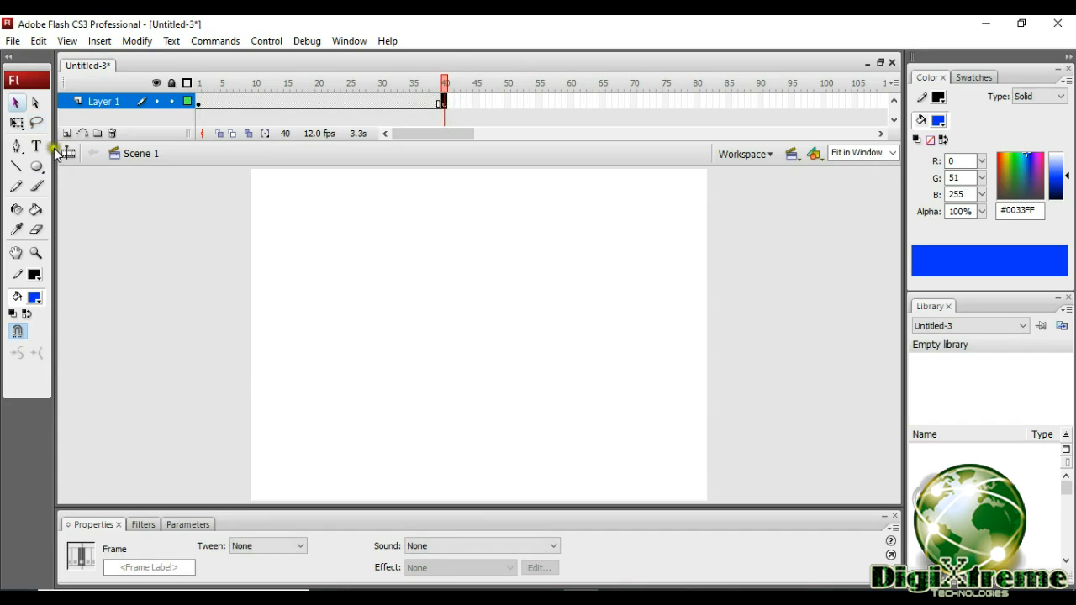
pyautogui.moveTo(40, 168); pyautogui.dragTo(74, 187)
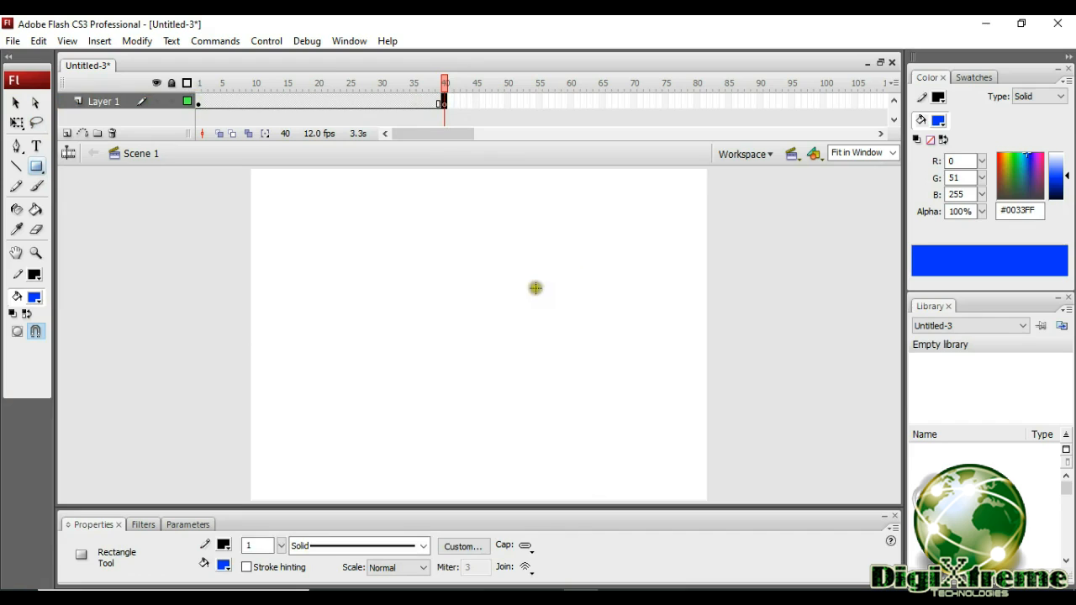
pyautogui.moveTo(561, 278); pyautogui.dragTo(672, 353)
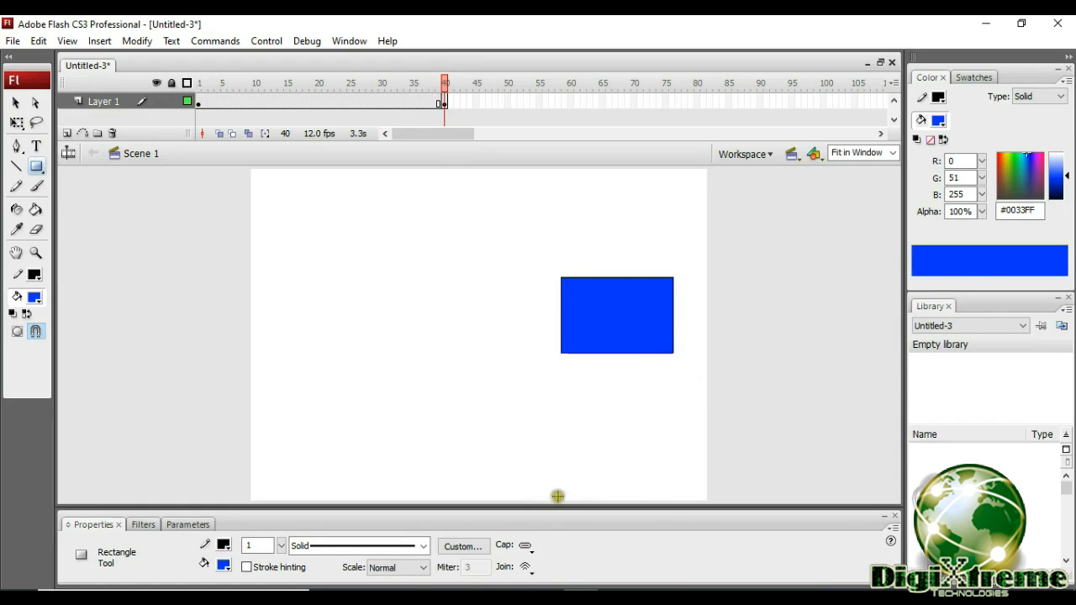
# Compare the artwork in the frame 1 and frame 40 keyframes of Layer 1.
pyautogui.click(425, 101)
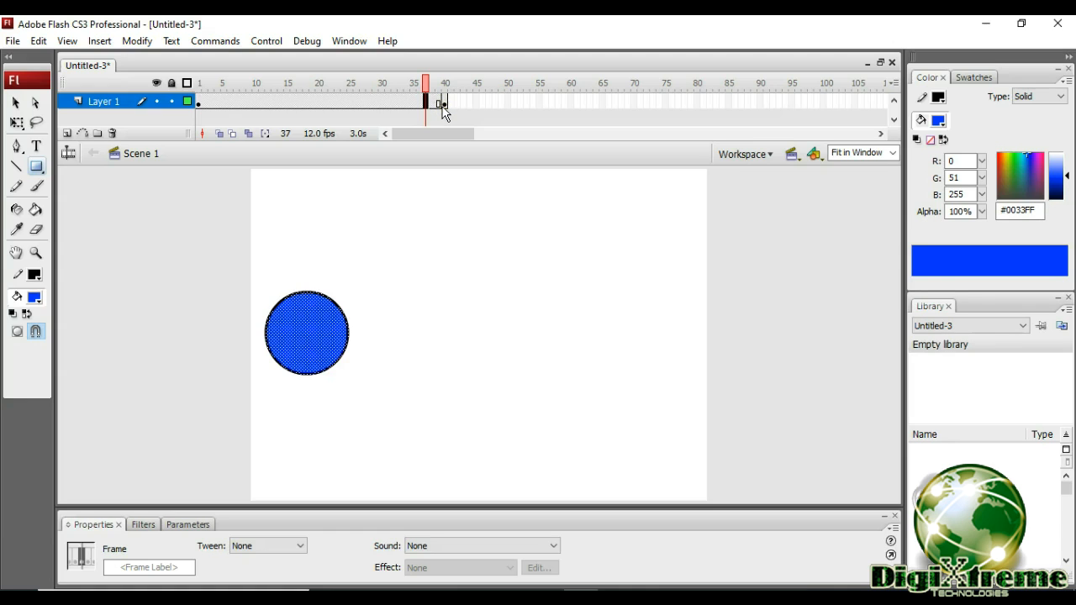
pyautogui.click(443, 102)
pyautogui.click(477, 132)
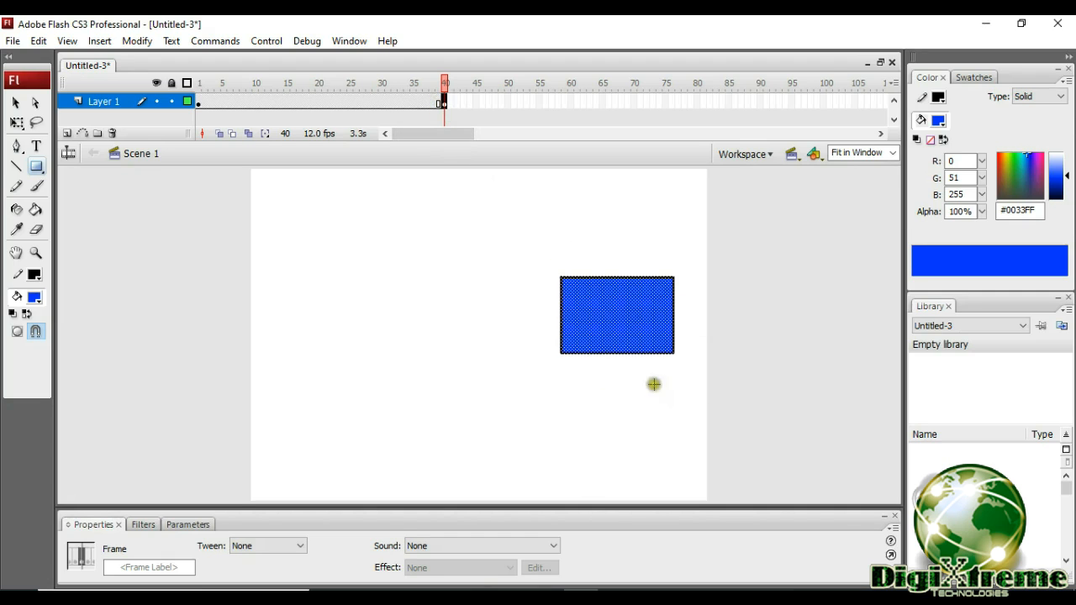
pyautogui.click(15, 103)
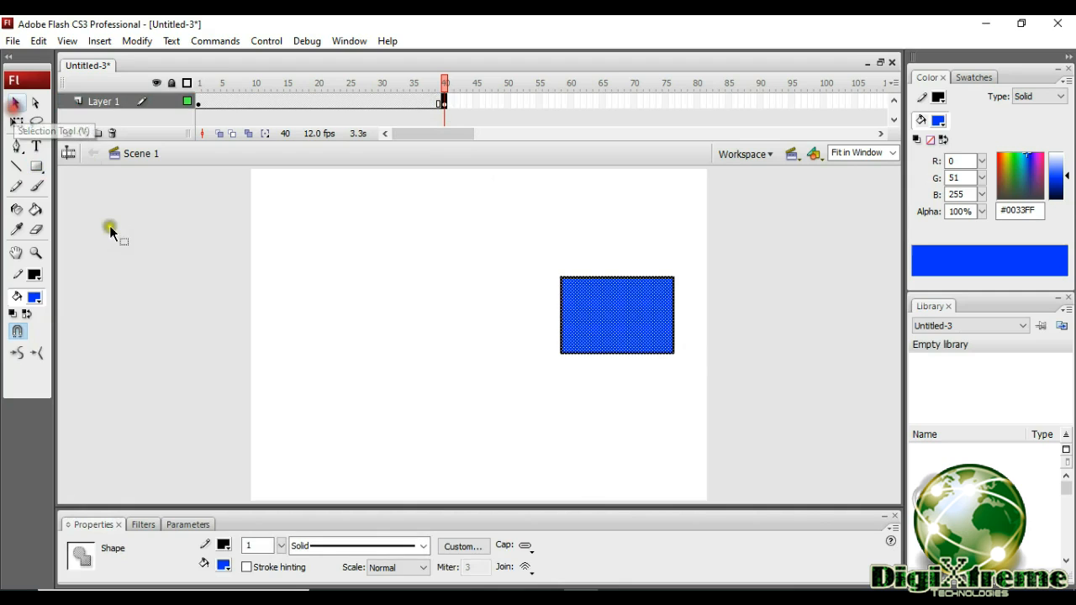
pyautogui.click(198, 101)
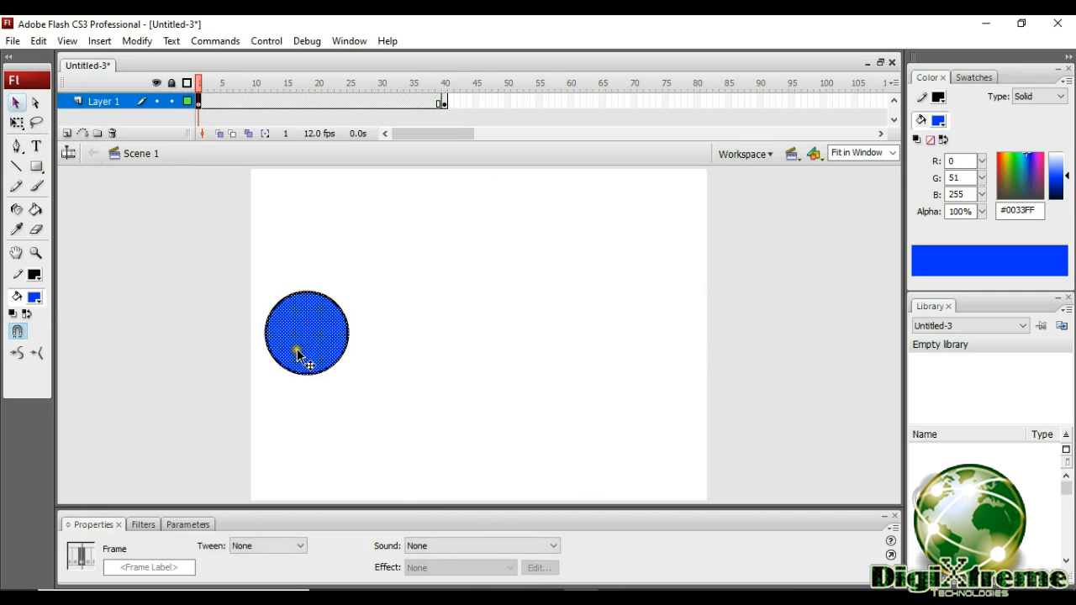
pyautogui.click(445, 101)
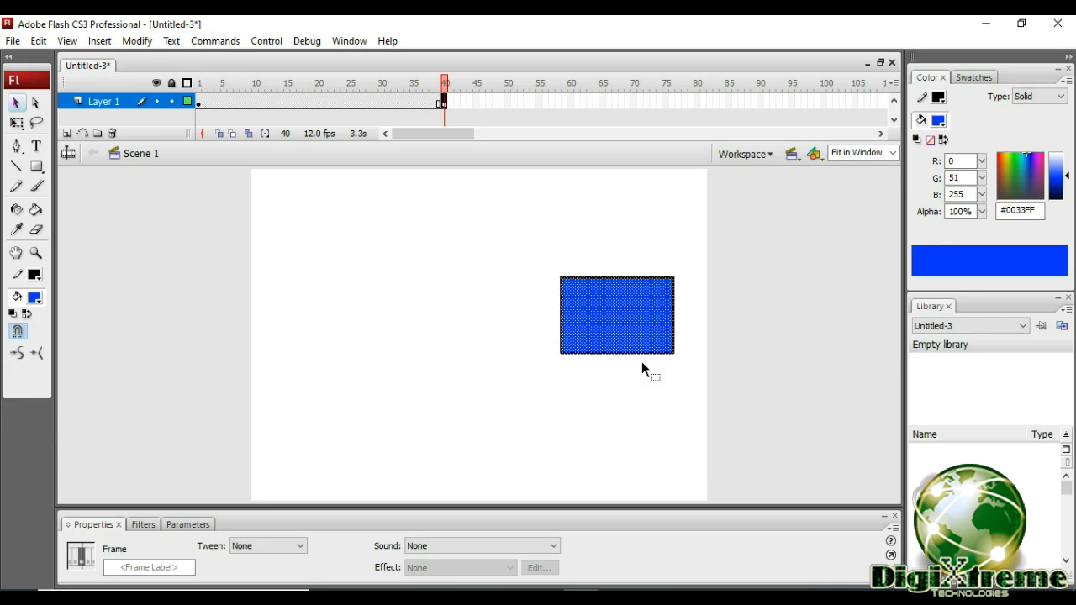
pyautogui.click(199, 102)
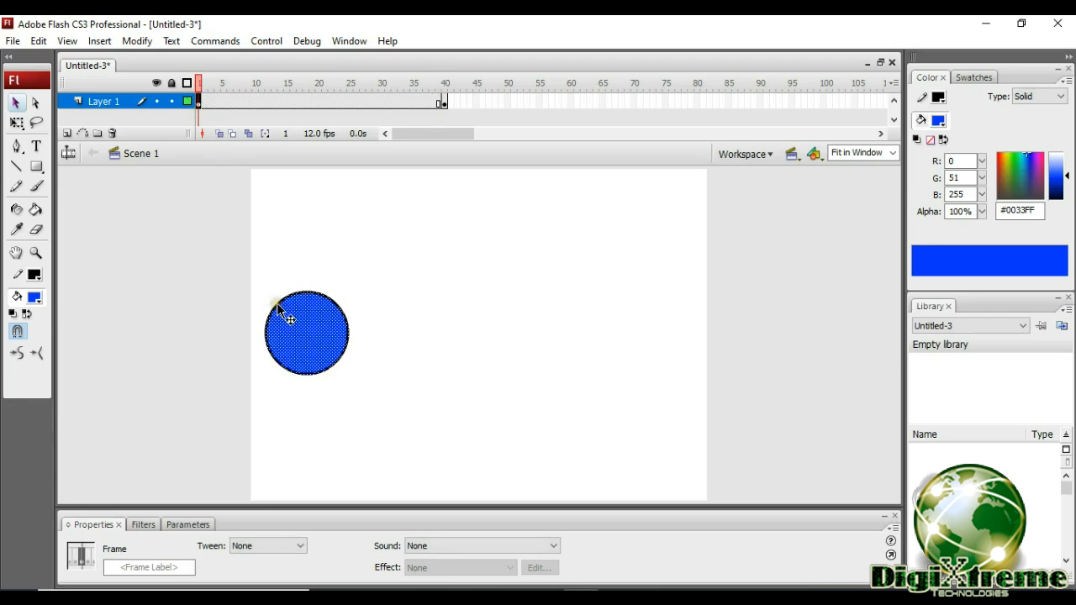
pyautogui.click(443, 102)
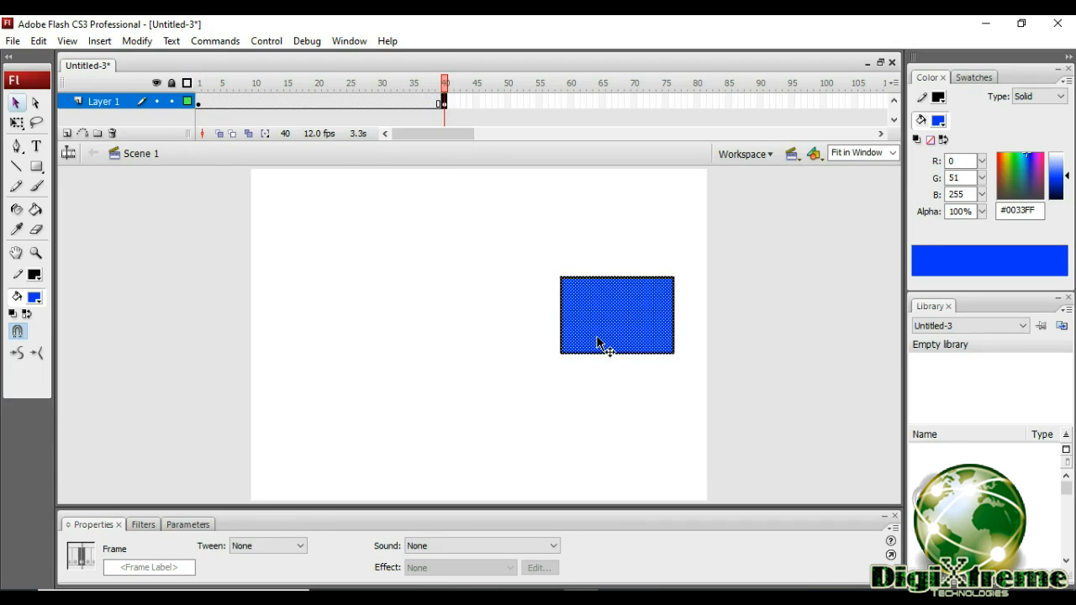
pyautogui.click(199, 102)
pyautogui.click(254, 236)
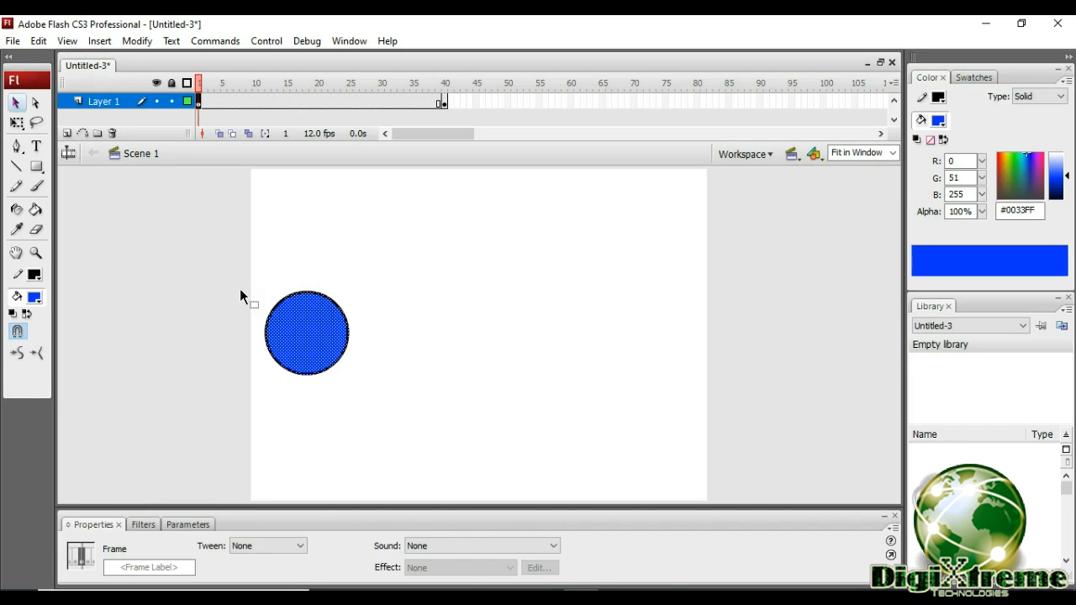
pyautogui.click(444, 100)
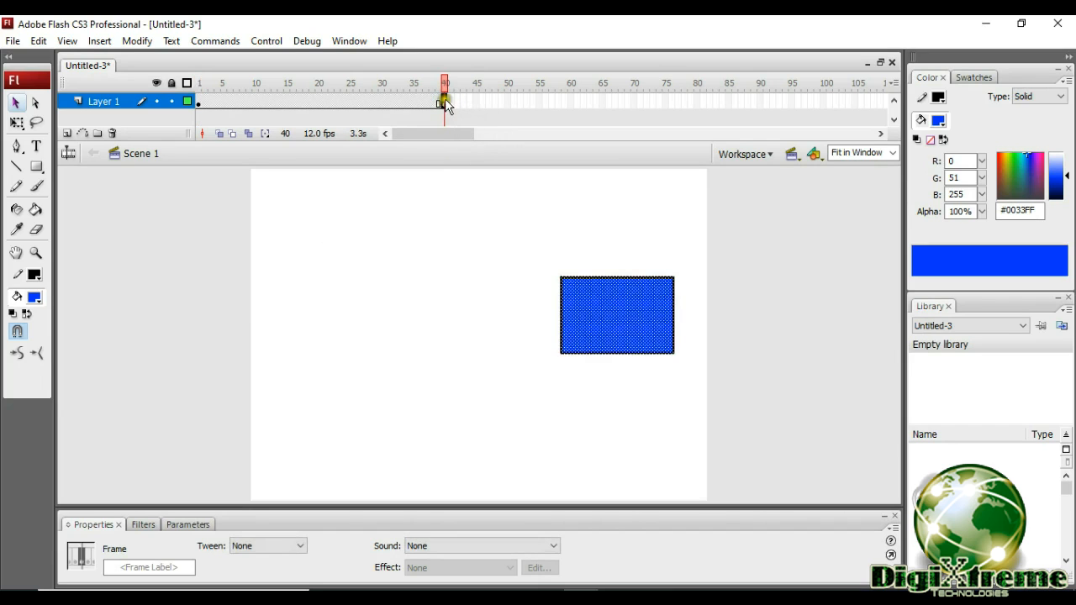
# Create a shape tween between the circle in frame 1 and the rectangle in frame 40, and check both end keyframes.
pyautogui.rightClick(296, 101)
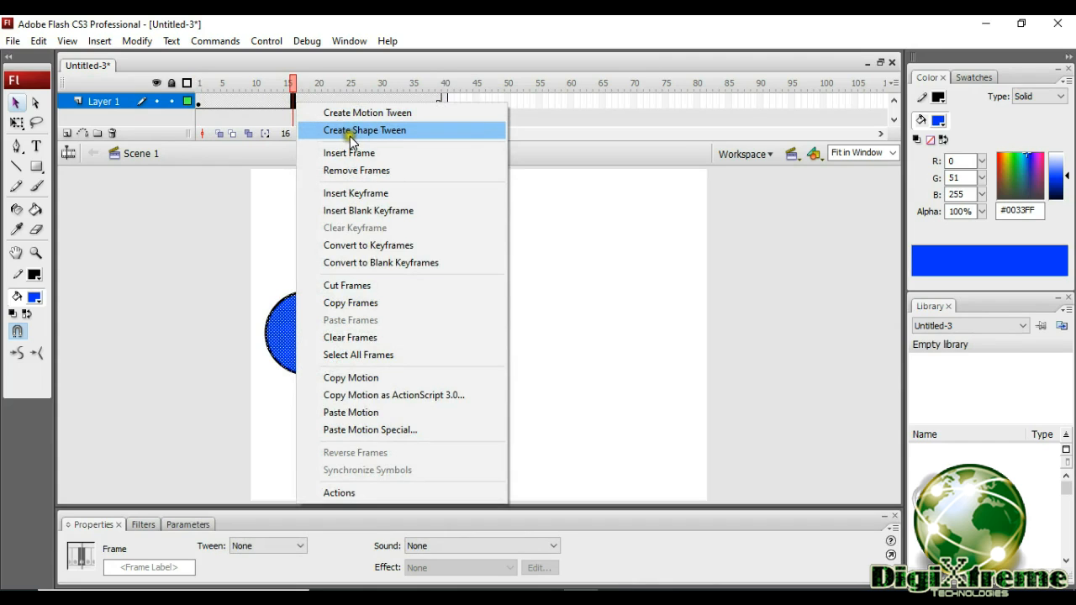
pyautogui.click(380, 133)
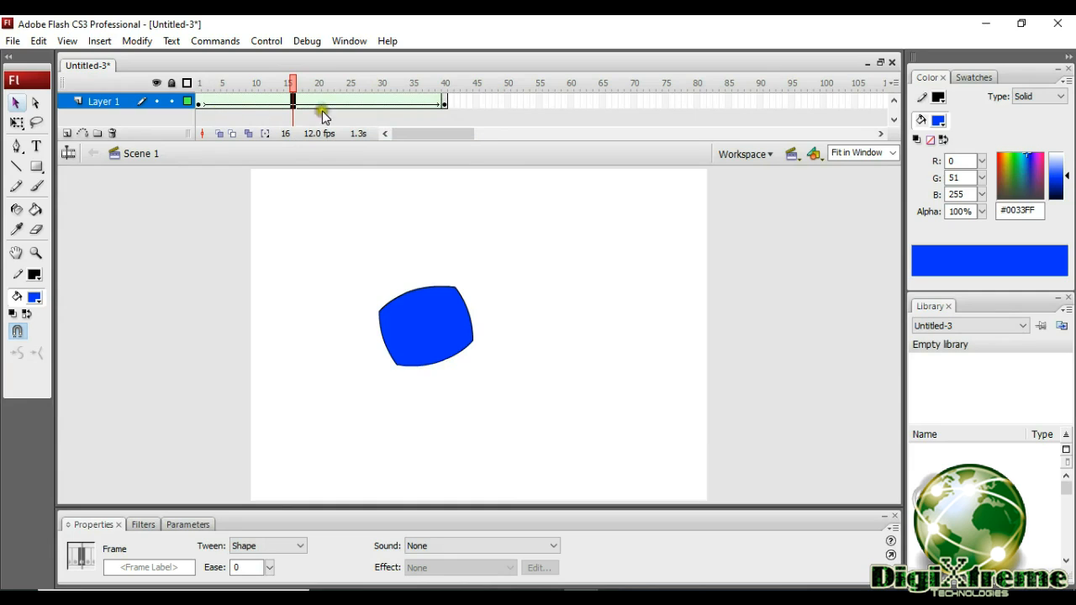
pyautogui.click(198, 103)
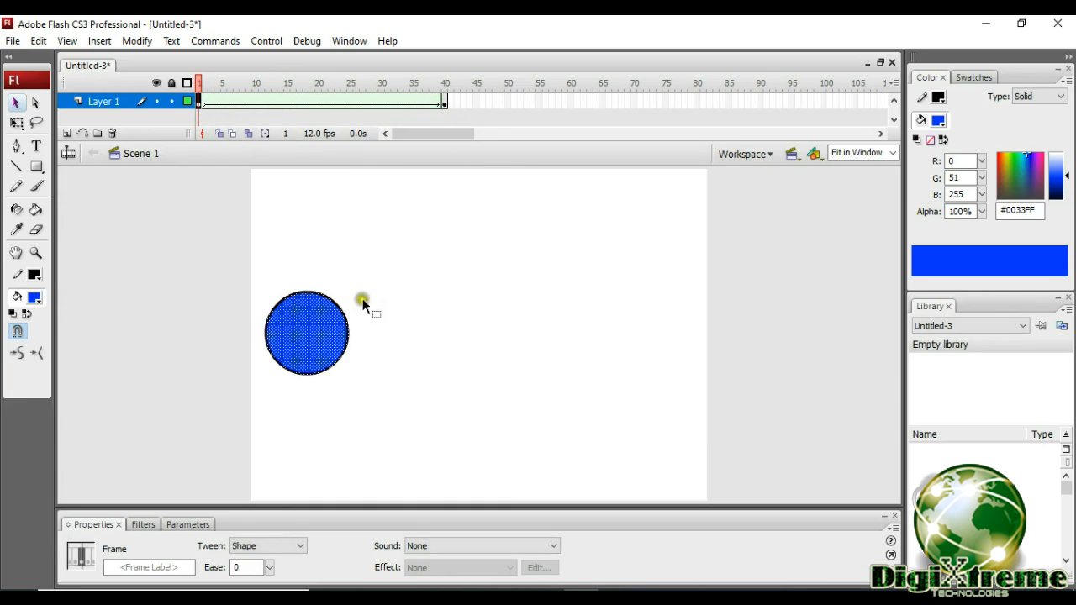
pyautogui.click(443, 101)
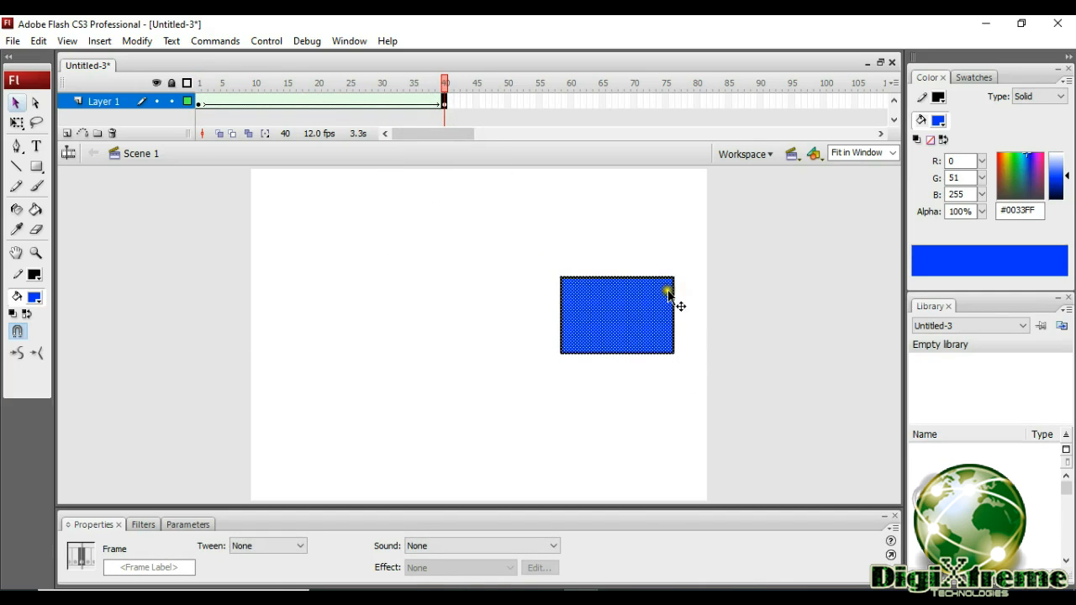
# Play the circle-to-rectangle shape tween from frame 1 several times on the timeline.
pyautogui.click(198, 102)
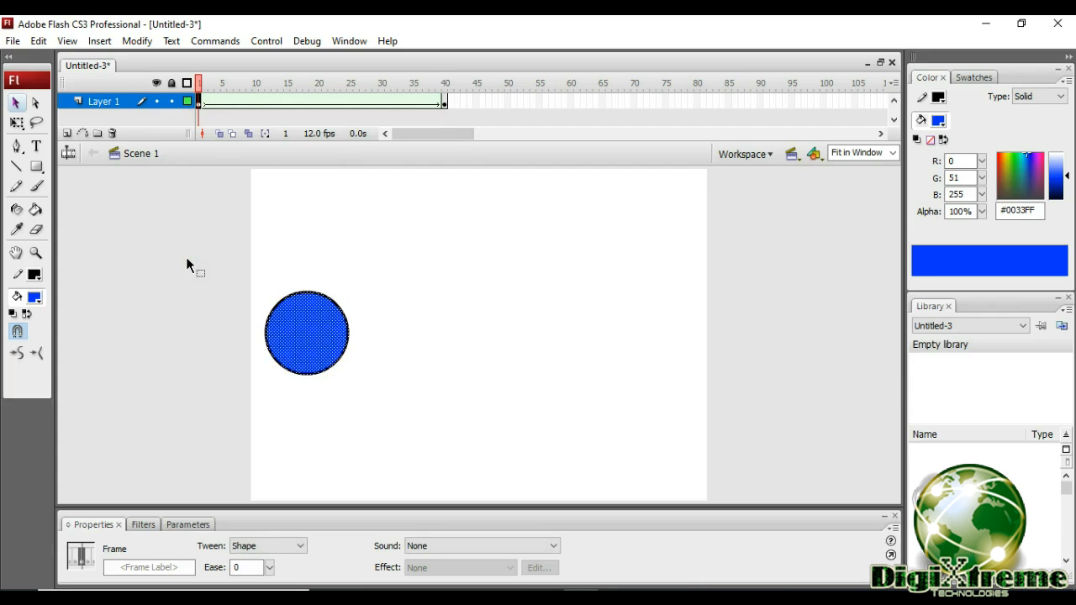
pyautogui.press('Return')
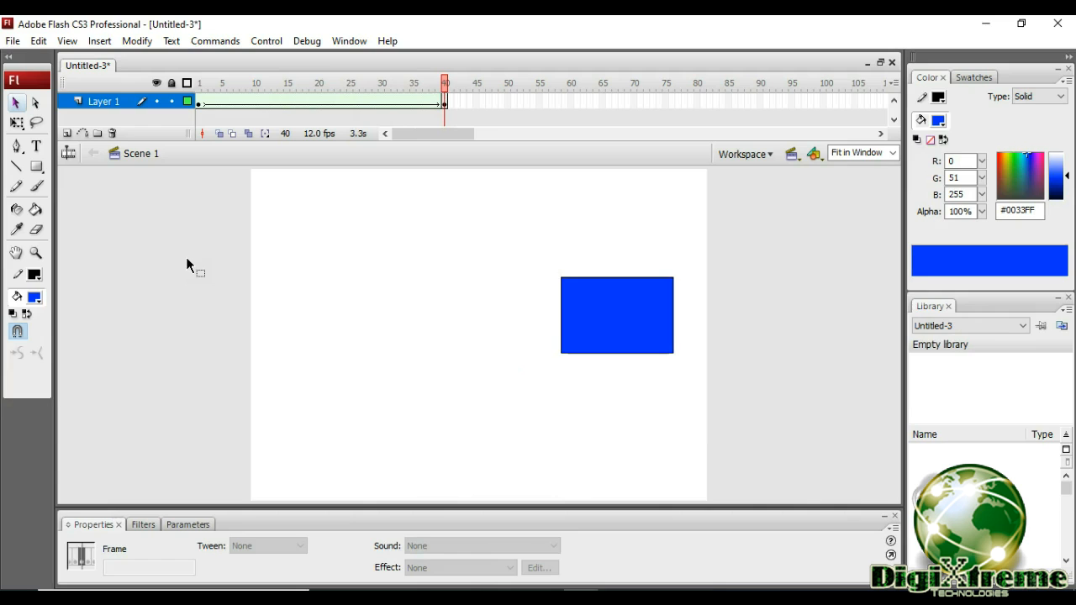
pyautogui.press('Return')
pyautogui.press('Return')
pyautogui.press('Return')
pyautogui.press('Return')
pyautogui.press('Return')
pyautogui.press('Return')
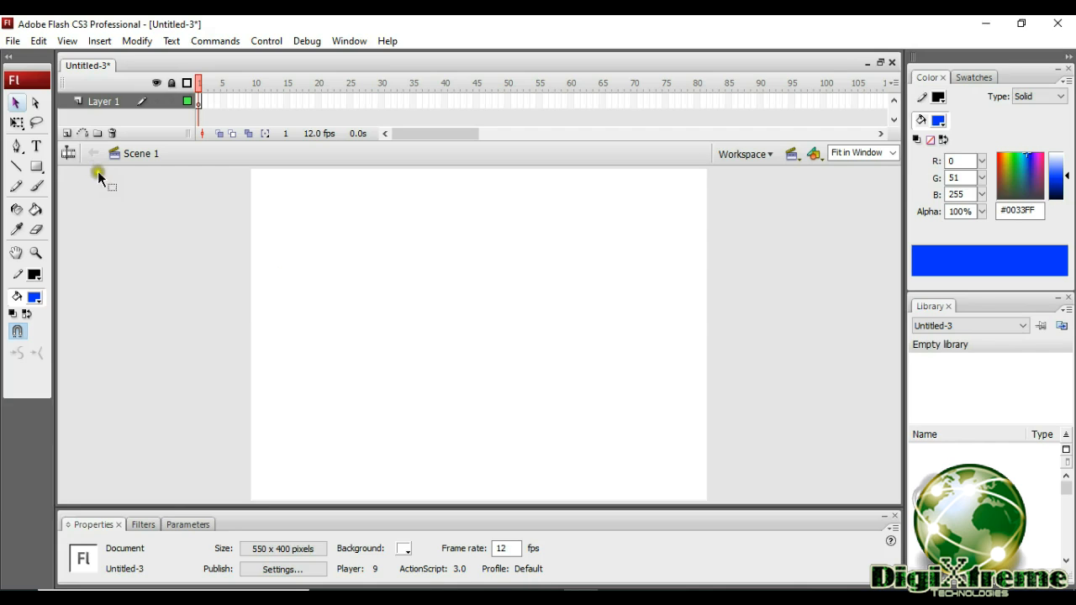
# Draw a blue circle with the Oval tool near the left edge of the stage in frame 1.
pyautogui.moveTo(37, 164); pyautogui.dragTo(80, 208)
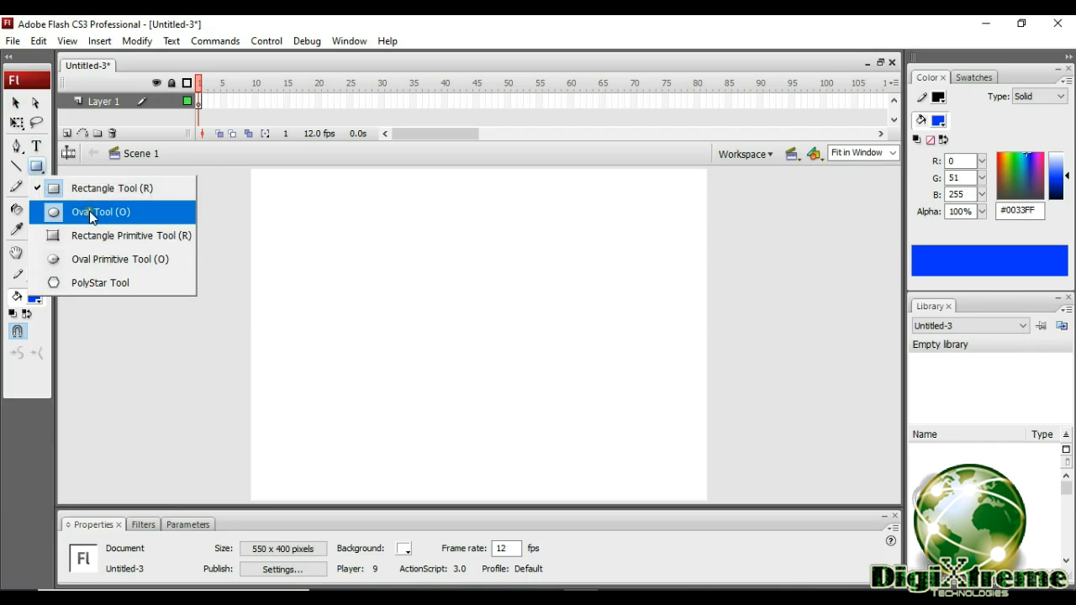
pyautogui.click(91, 215)
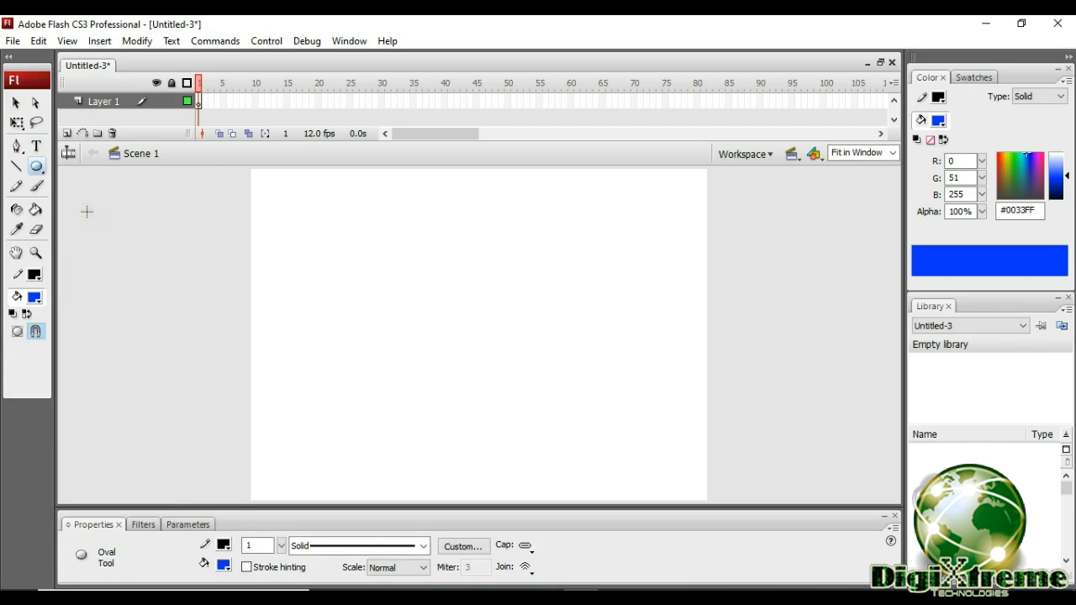
pyautogui.moveTo(260, 310); pyautogui.dragTo(327, 375)
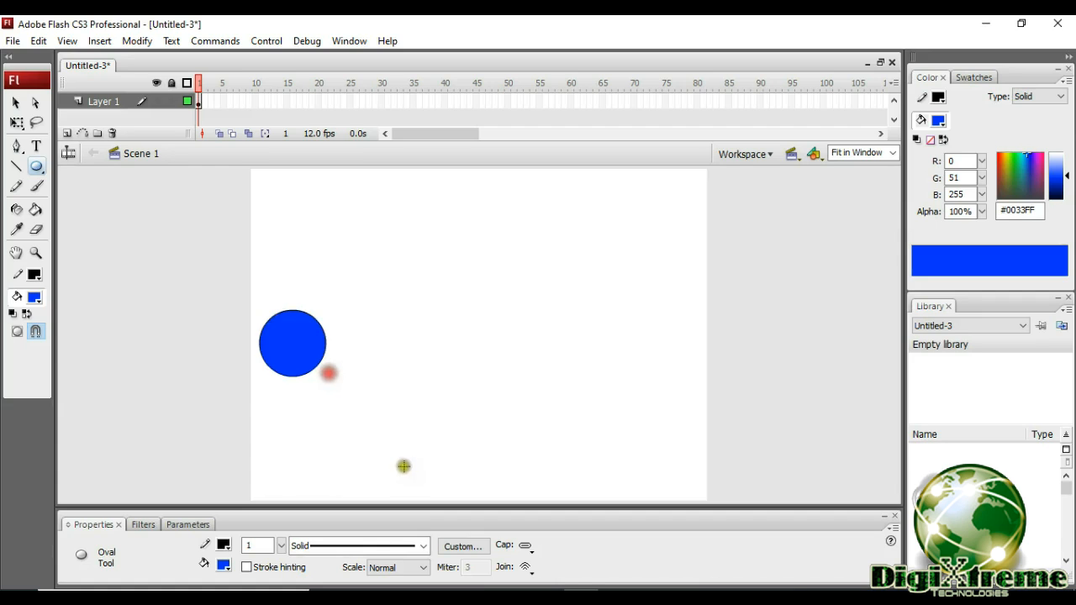
# Insert a blank keyframe at frame 30 of Layer 1 and draw a blue rectangle in the middle of the stage.
pyautogui.click(382, 98)
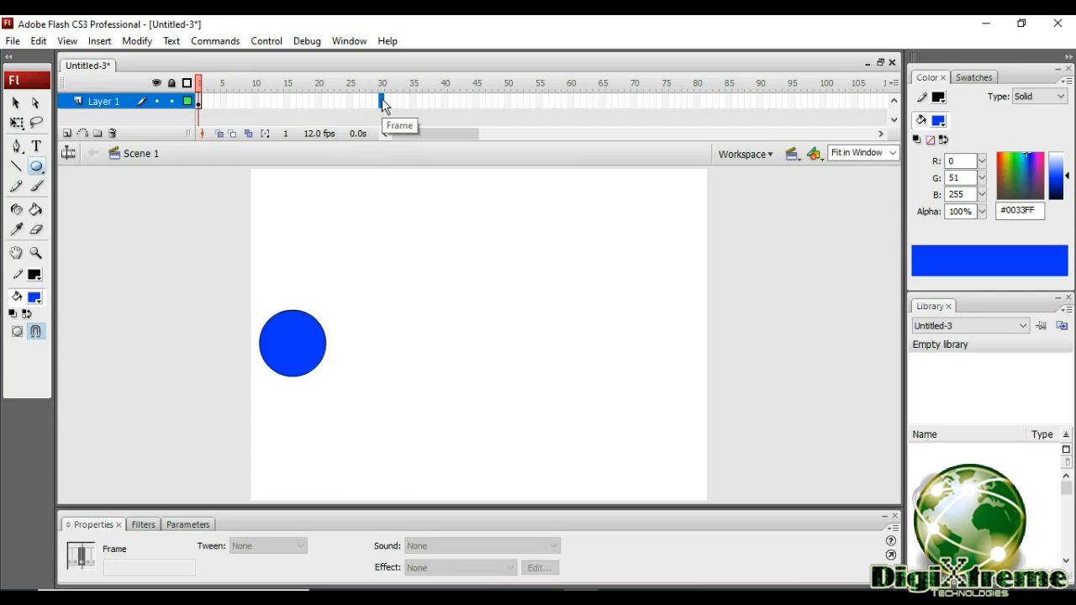
pyautogui.press('F7')
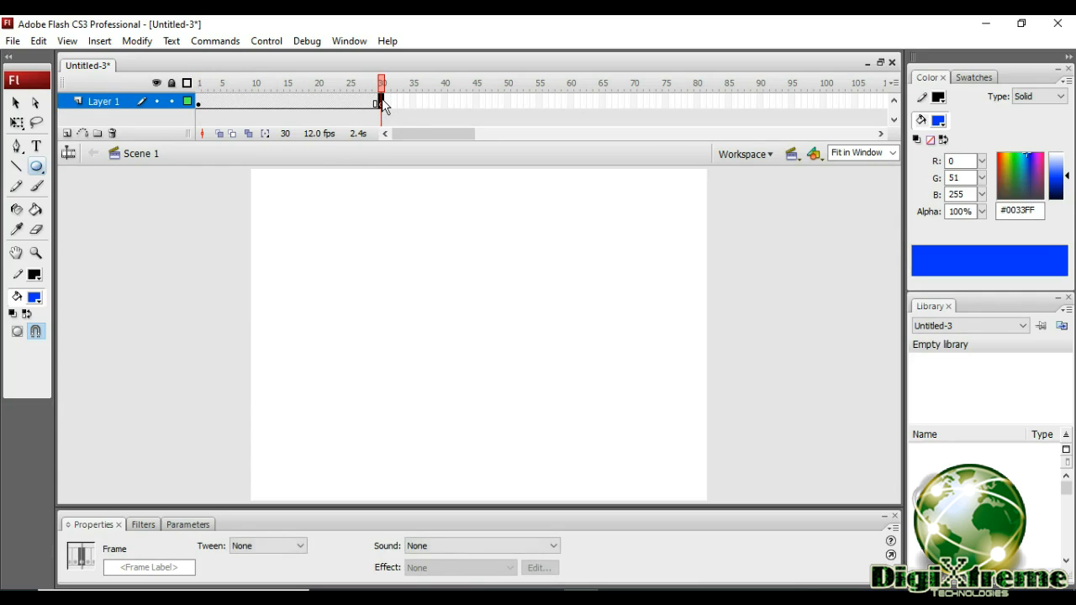
pyautogui.click(37, 168)
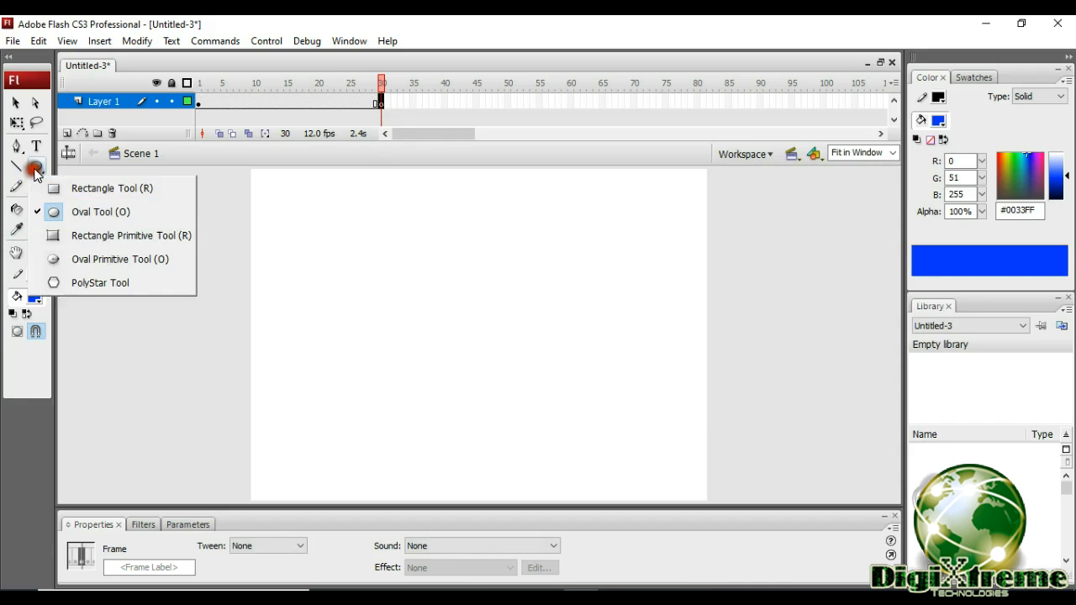
pyautogui.click(36, 170)
pyautogui.click(97, 189)
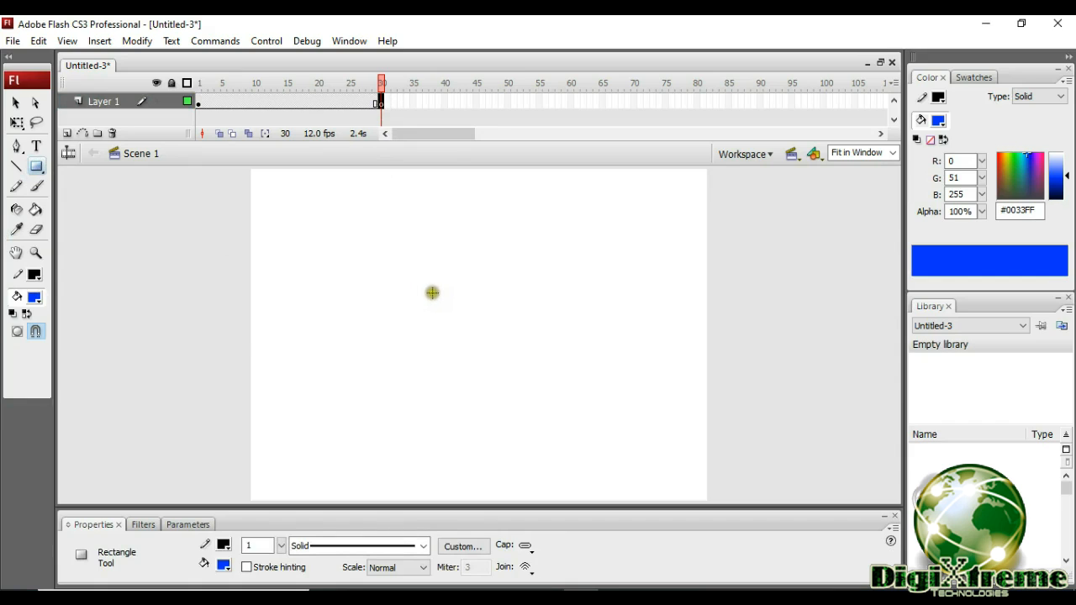
pyautogui.moveTo(440, 294); pyautogui.dragTo(516, 347)
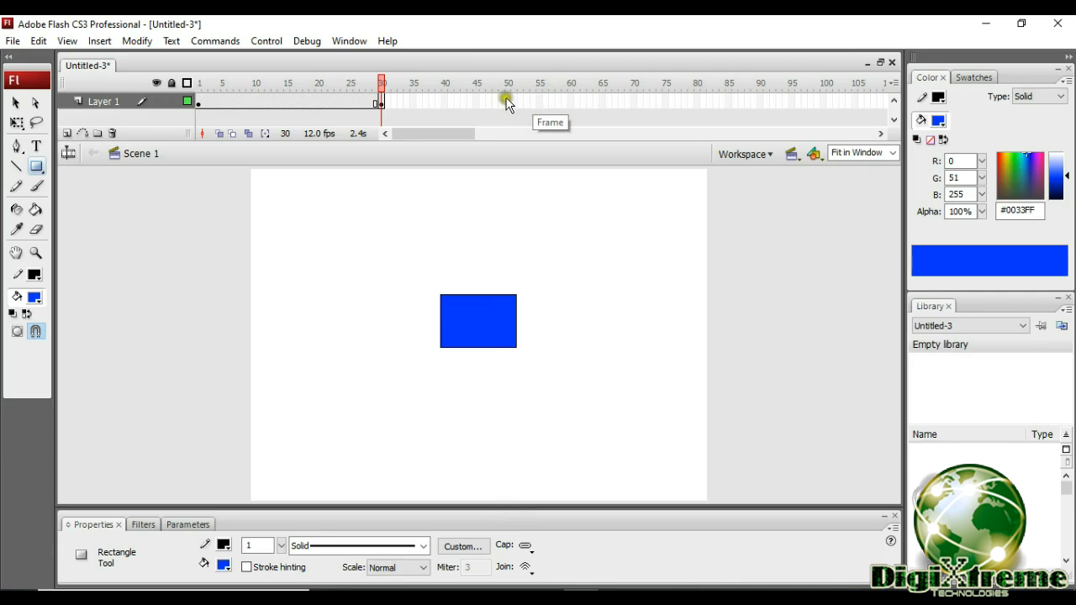
# Insert a blank keyframe at frame 60 of Layer 1 and draw a blue circle near the right edge of the stage.
pyautogui.click(571, 99)
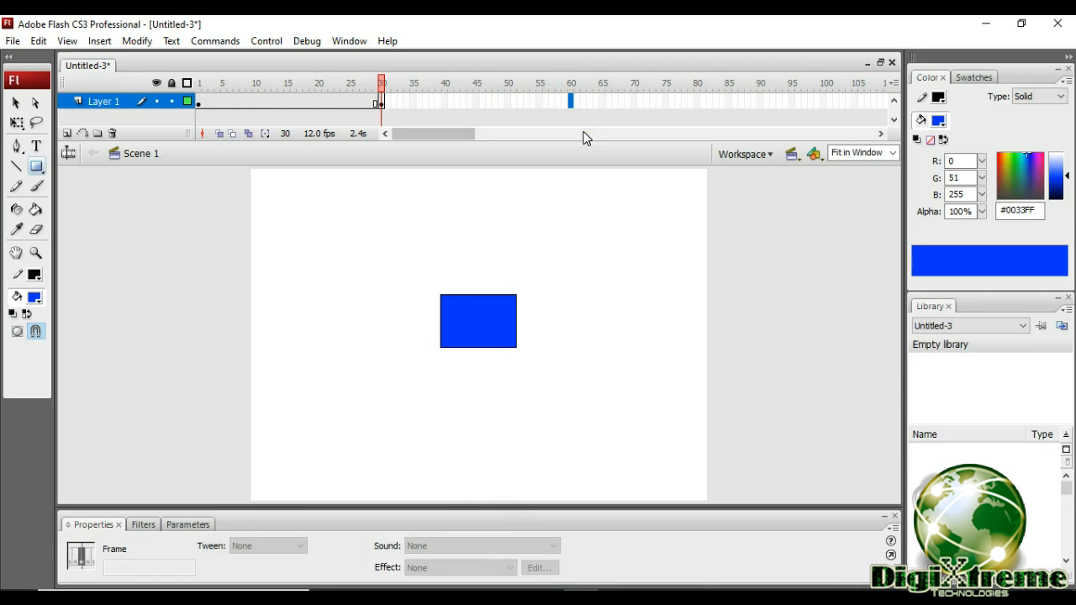
pyautogui.press('F7')
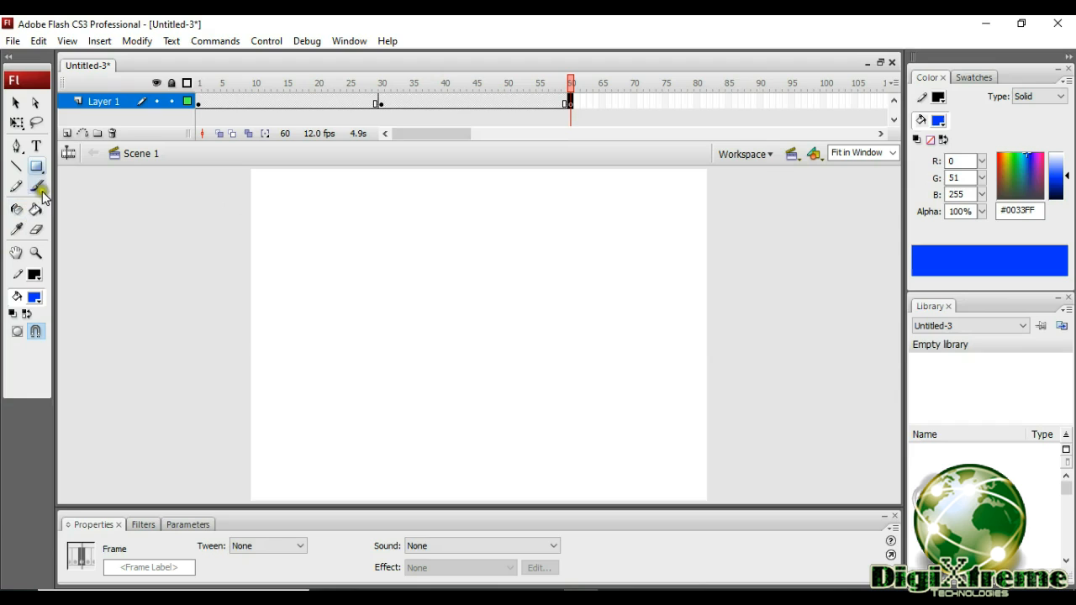
pyautogui.click(36, 166)
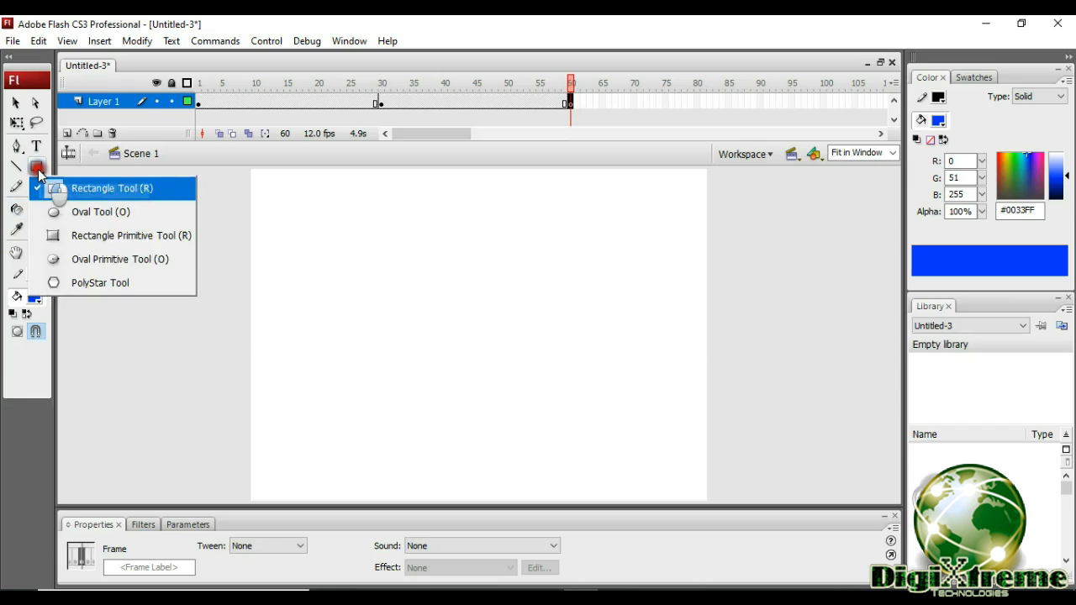
pyautogui.click(103, 212)
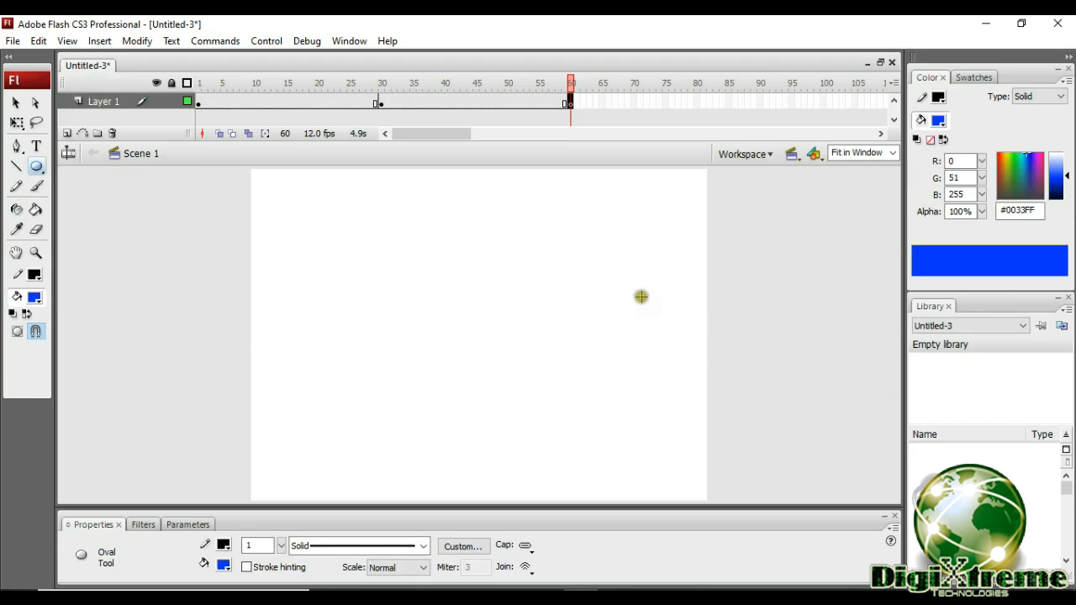
pyautogui.moveTo(643, 298); pyautogui.dragTo(699, 349)
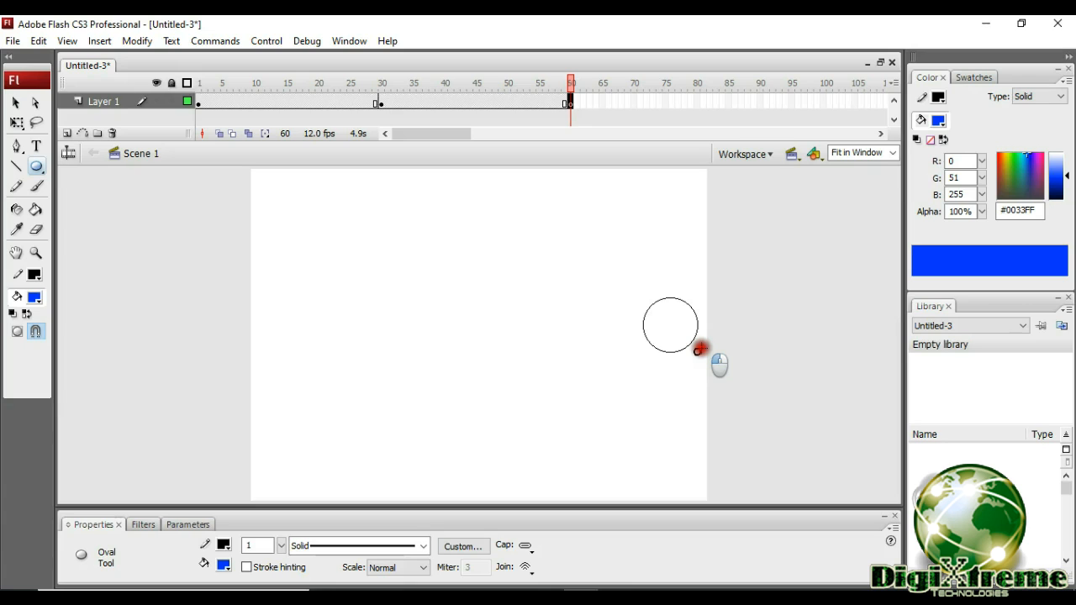
pyautogui.moveTo(699, 348); pyautogui.dragTo(699, 348)
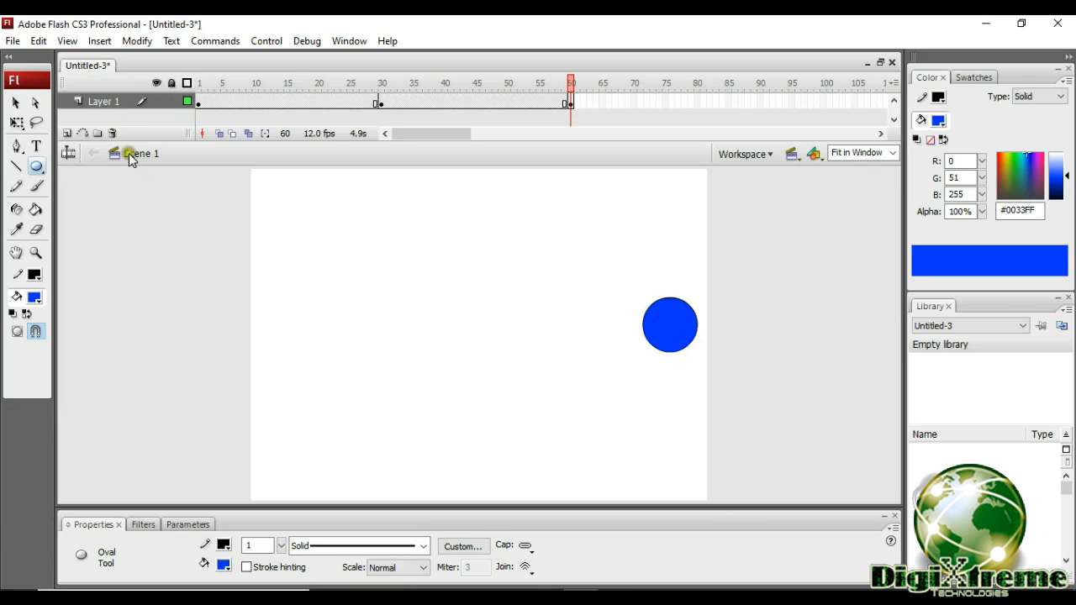
# Review the artwork in the frame 1, frame 30 and frame 60 keyframes of Layer 1.
pyautogui.click(199, 102)
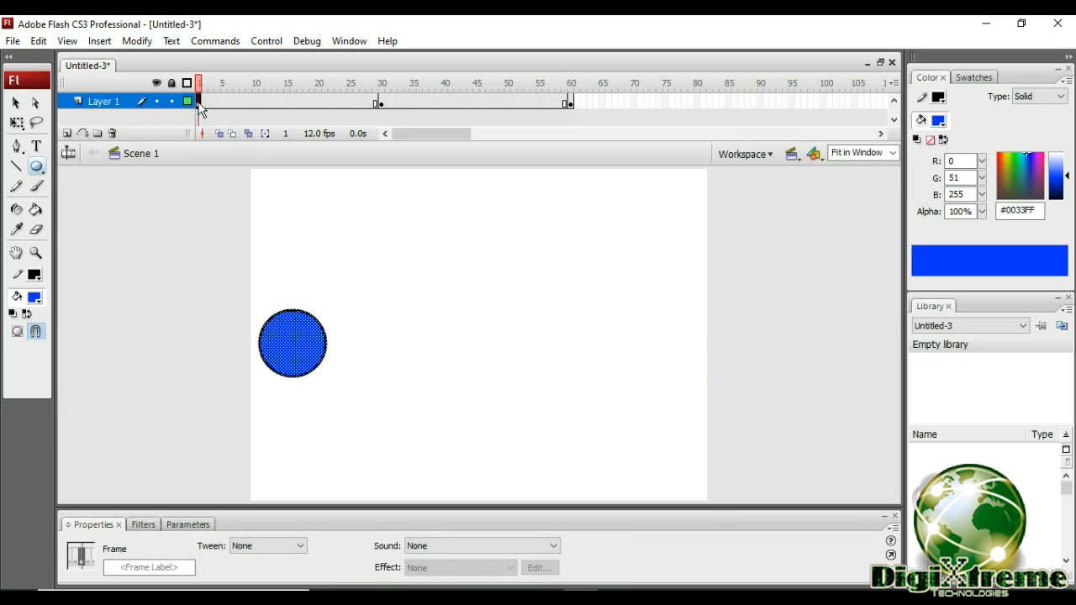
pyautogui.click(379, 103)
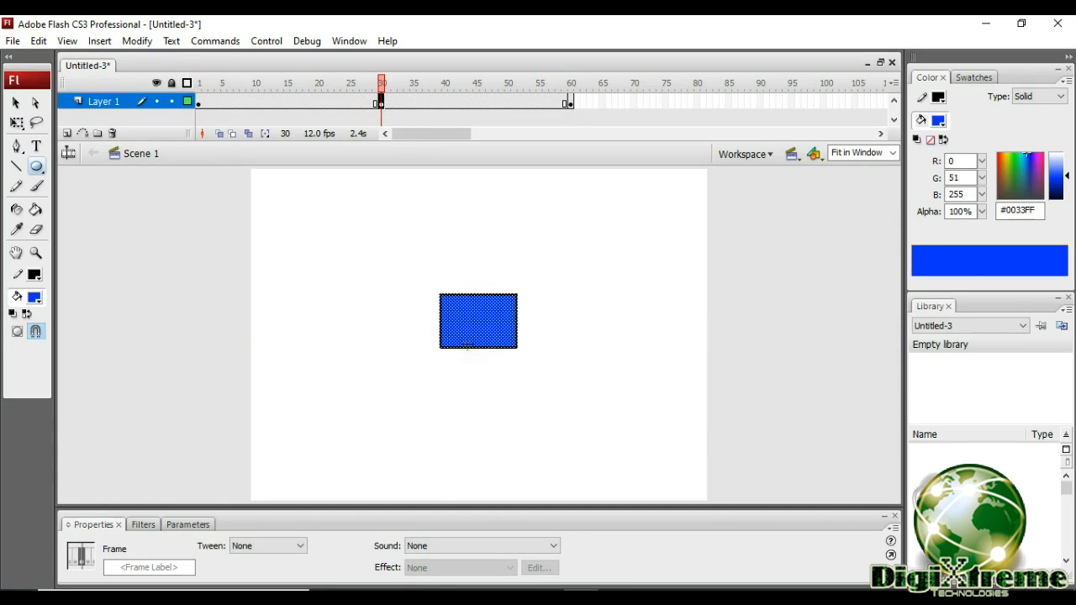
pyautogui.click(571, 102)
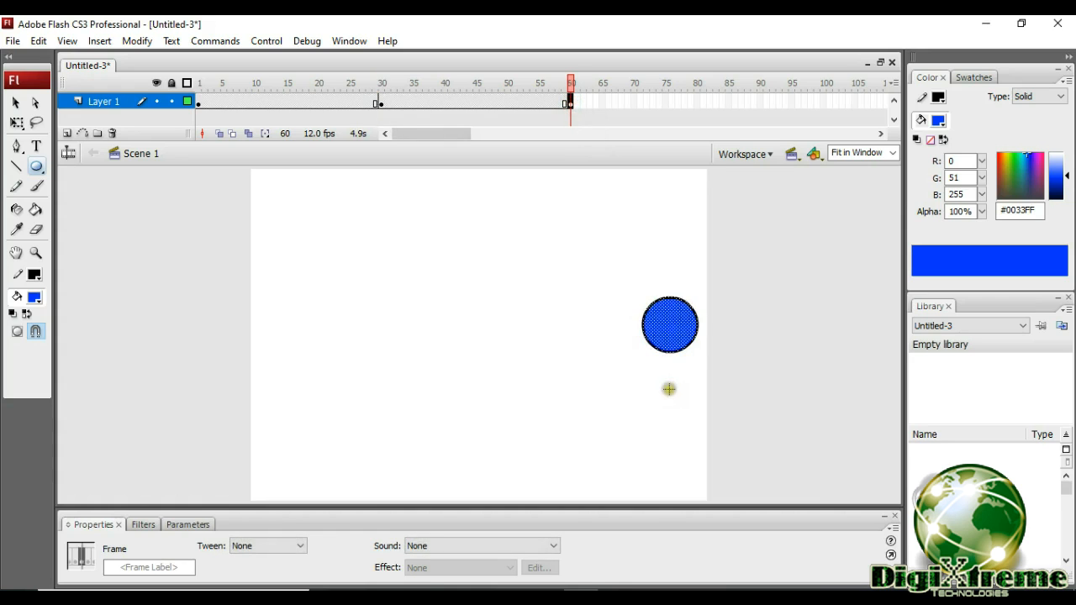
# Create shape tweens between frames 1 and 30 and between frames 30 and 60 of Layer 1.
pyautogui.rightClick(248, 103)
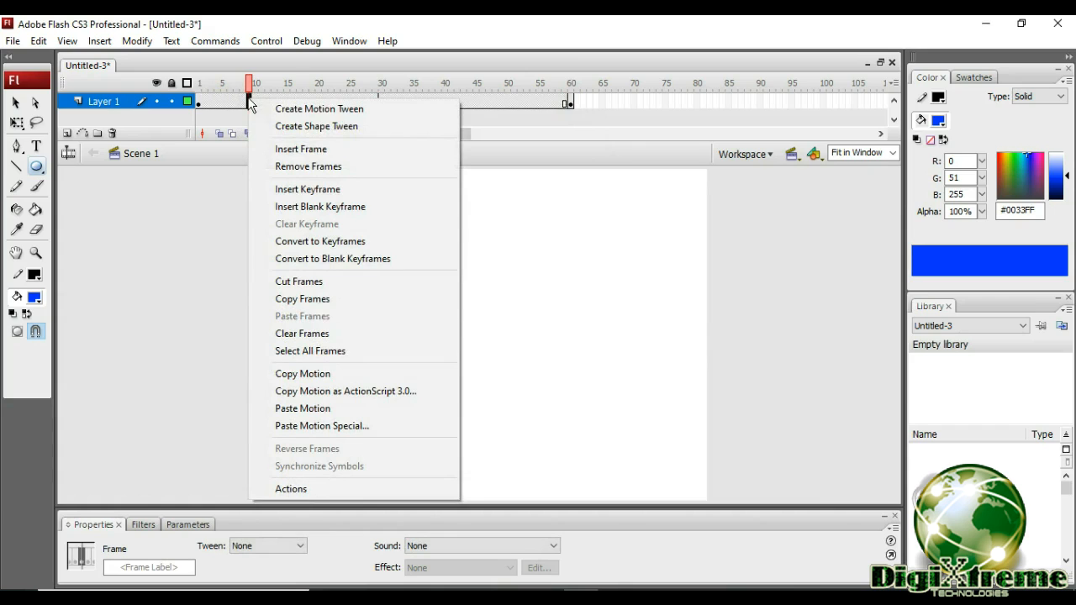
pyautogui.click(298, 131)
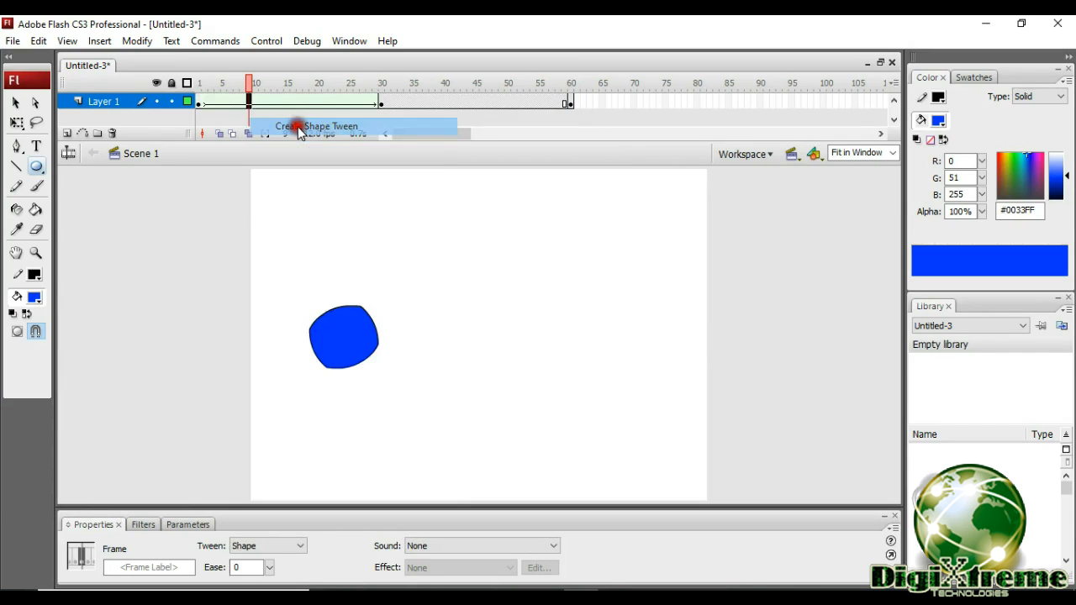
pyautogui.rightClick(469, 101)
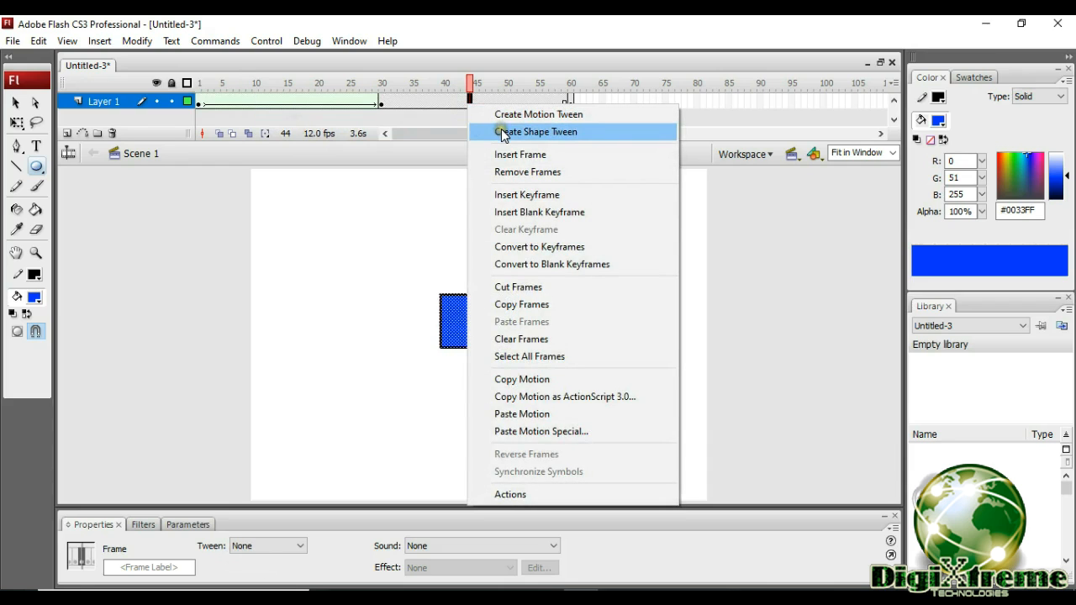
pyautogui.click(501, 131)
# Play the circle-to-rectangle-to-circle shape tween from frame 1 several times on the timeline.
pyautogui.click(199, 102)
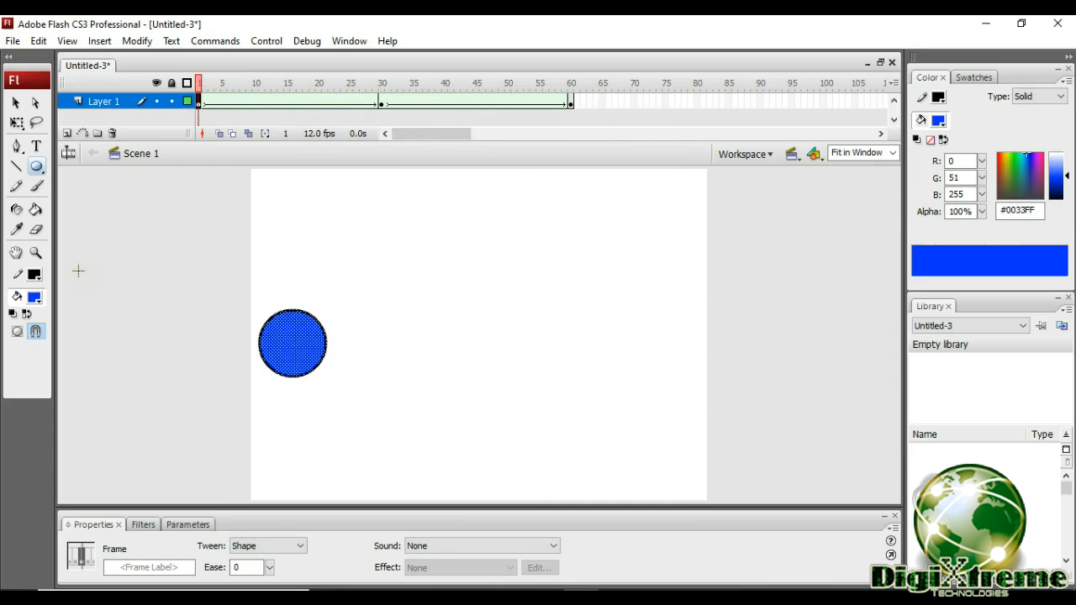
pyautogui.press('Return')
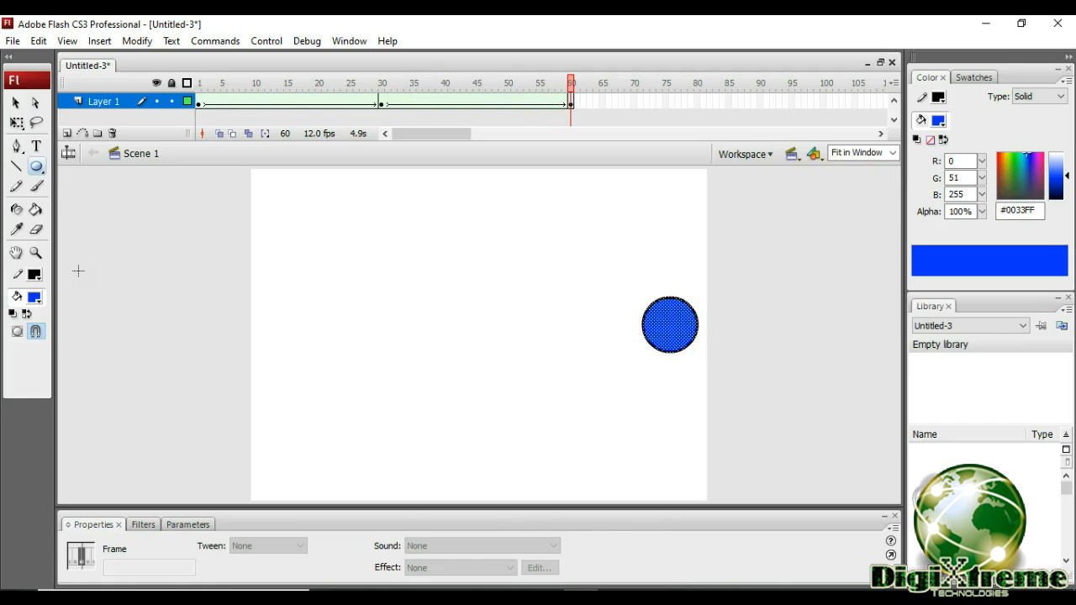
pyautogui.press('Return')
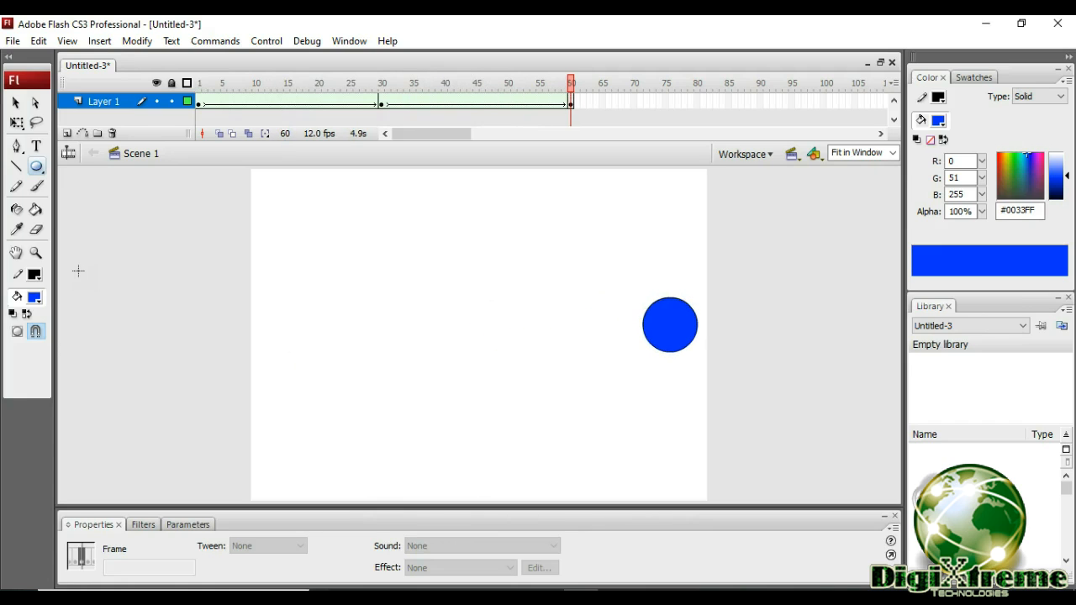
pyautogui.press('Return')
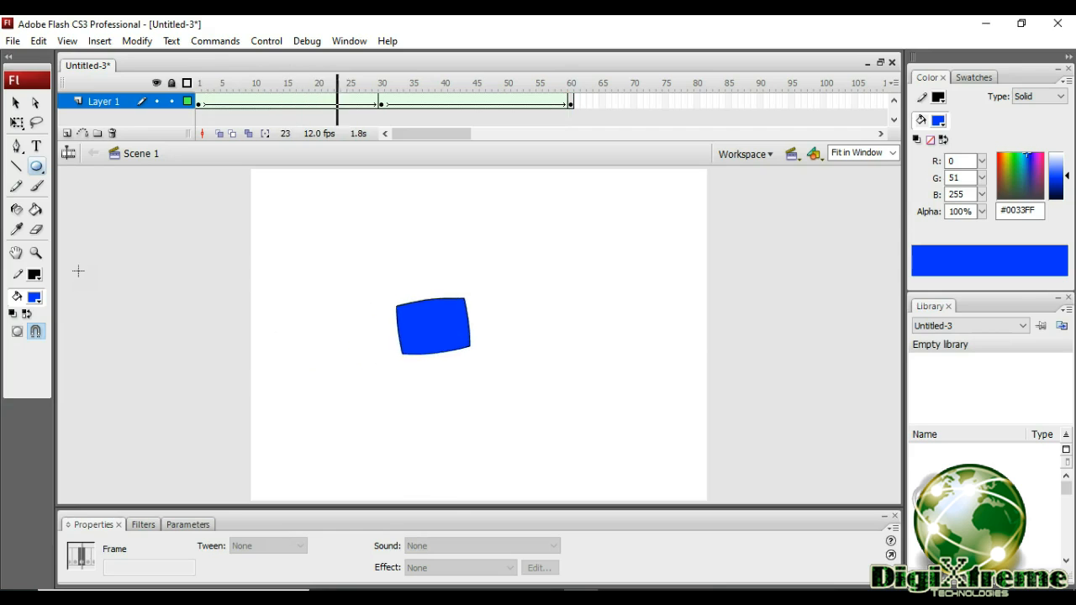